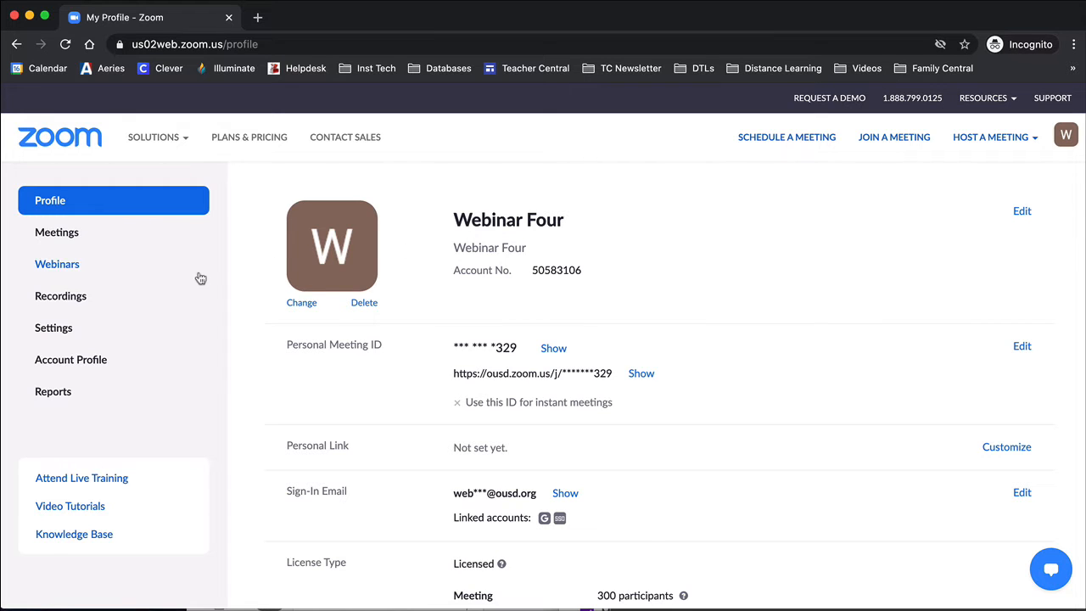
Step: Open the form for scheduling a new webinar and place the cursor in its topic
{"action": "left_click", "coordinate": [58, 265]}
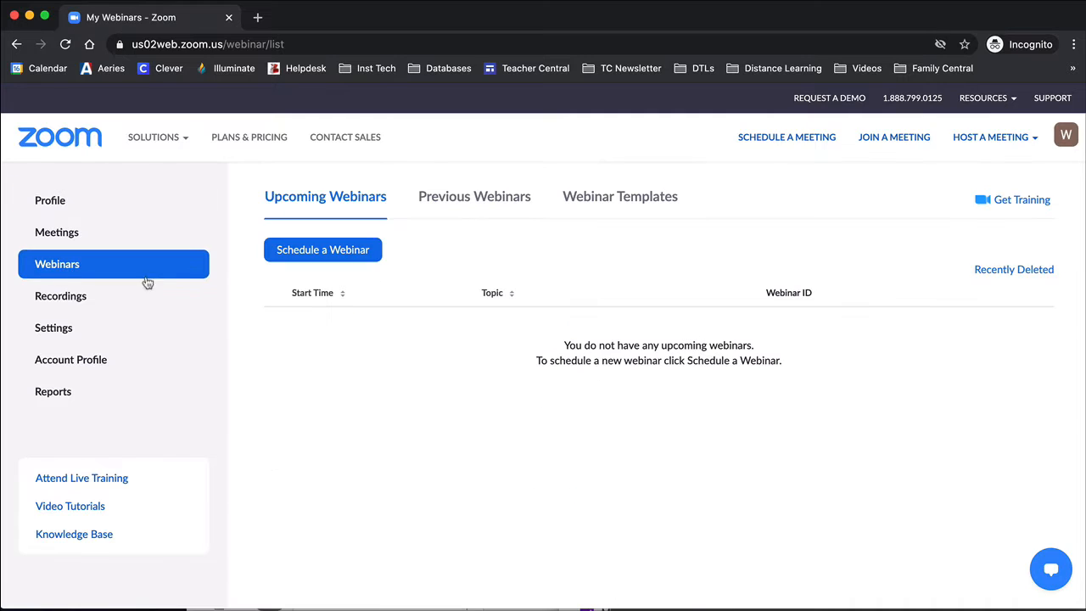
{"action": "left_click", "coordinate": [307, 257]}
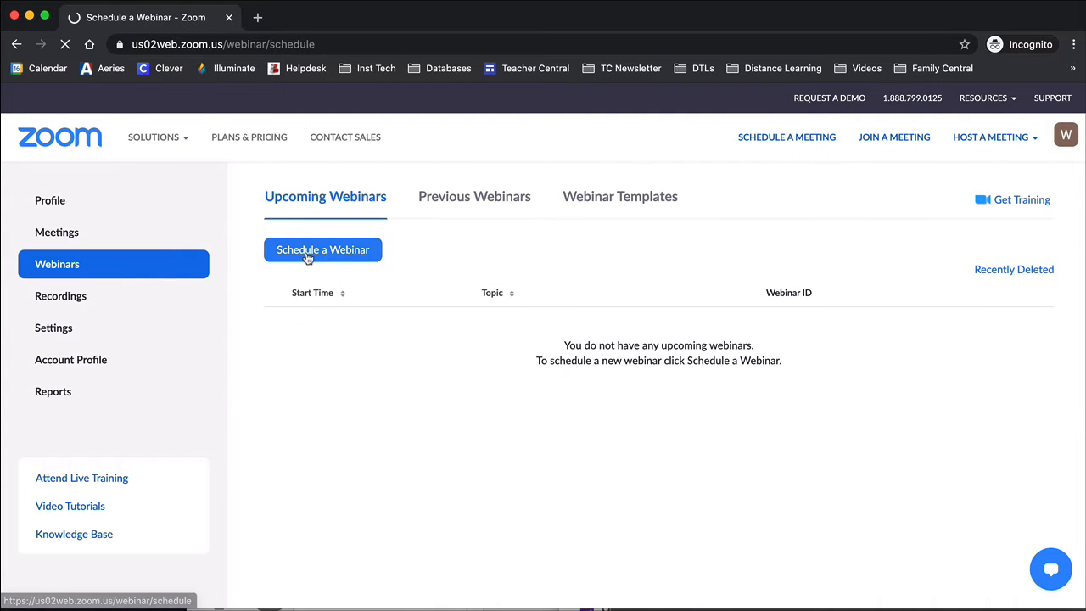
{"action": "left_click", "coordinate": [524, 285]}
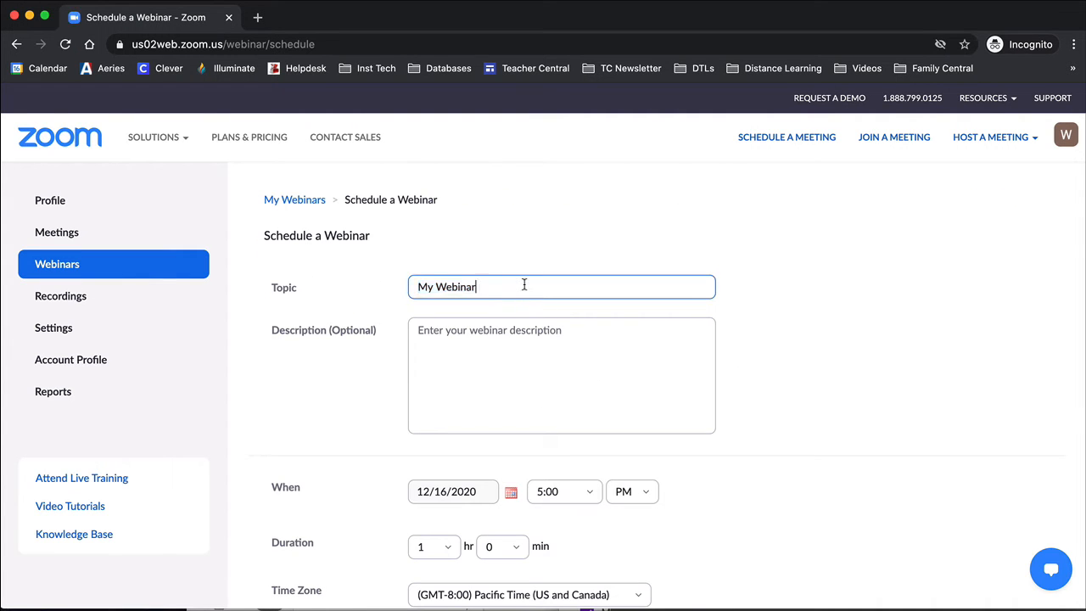
Step: Remove the passcode requirement from the new webinar
{"action": "scroll", "coordinate": [524, 285], "scroll_direction": "down", "scroll_amount": 3}
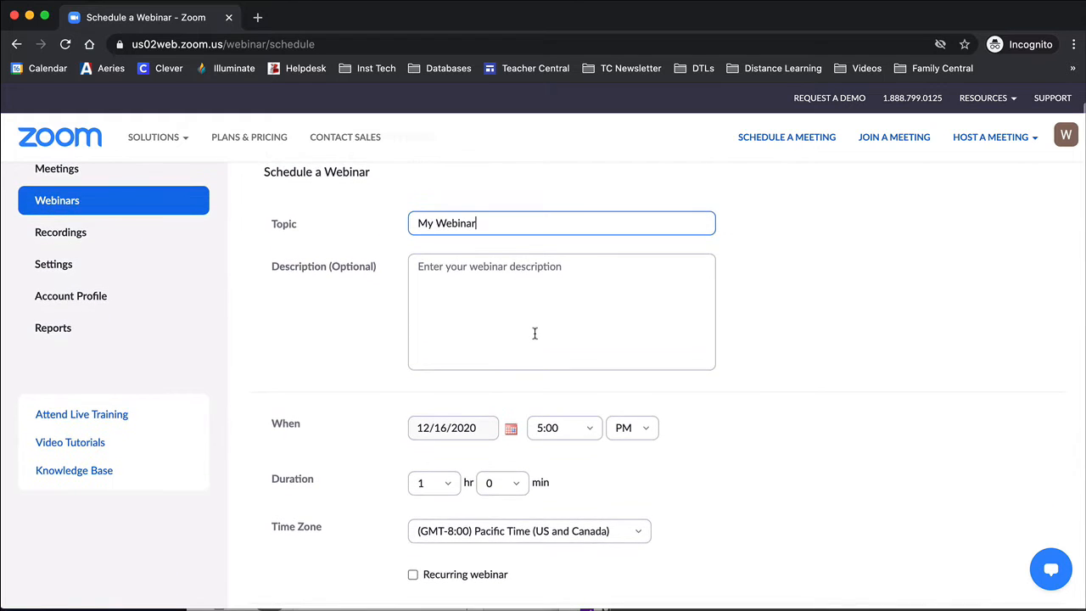
{"action": "scroll", "coordinate": [534, 338], "scroll_direction": "down", "scroll_amount": 2}
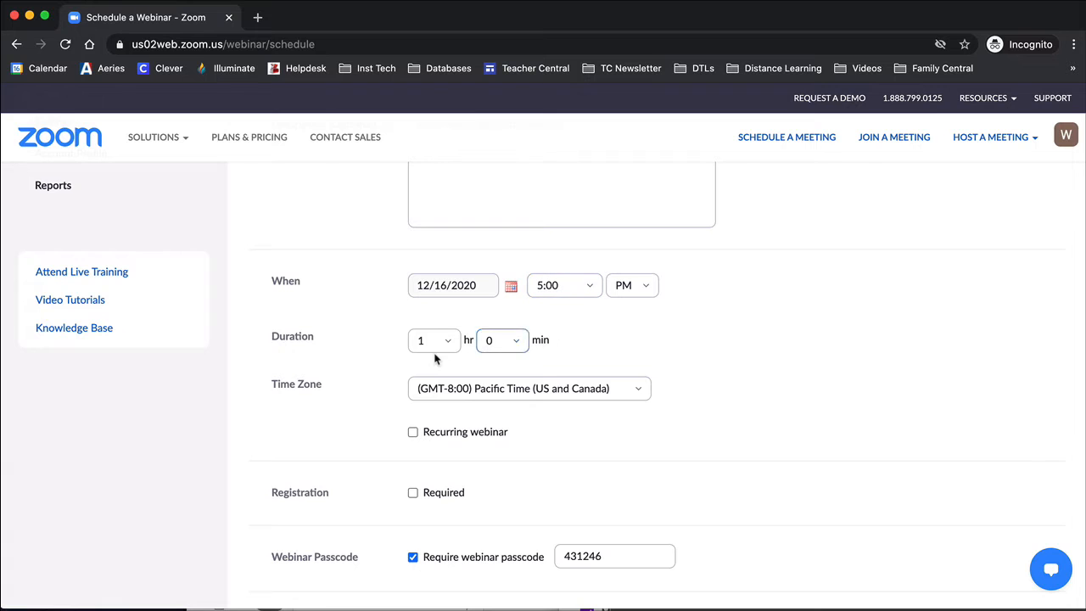
{"action": "scroll", "coordinate": [691, 415], "scroll_direction": "down", "scroll_amount": 3}
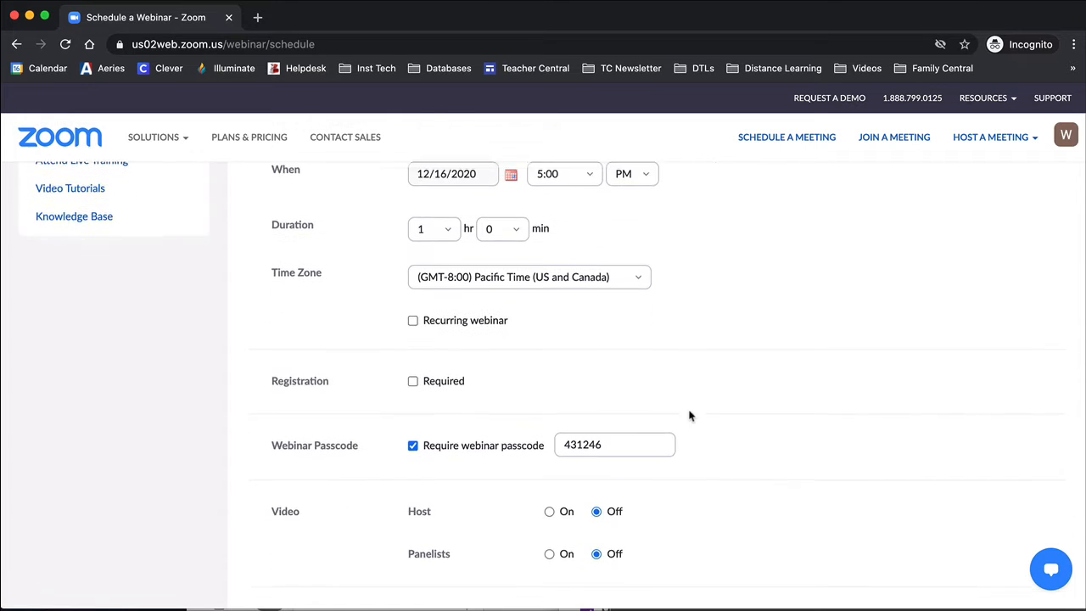
{"action": "scroll", "coordinate": [611, 386], "scroll_direction": "down", "scroll_amount": 1}
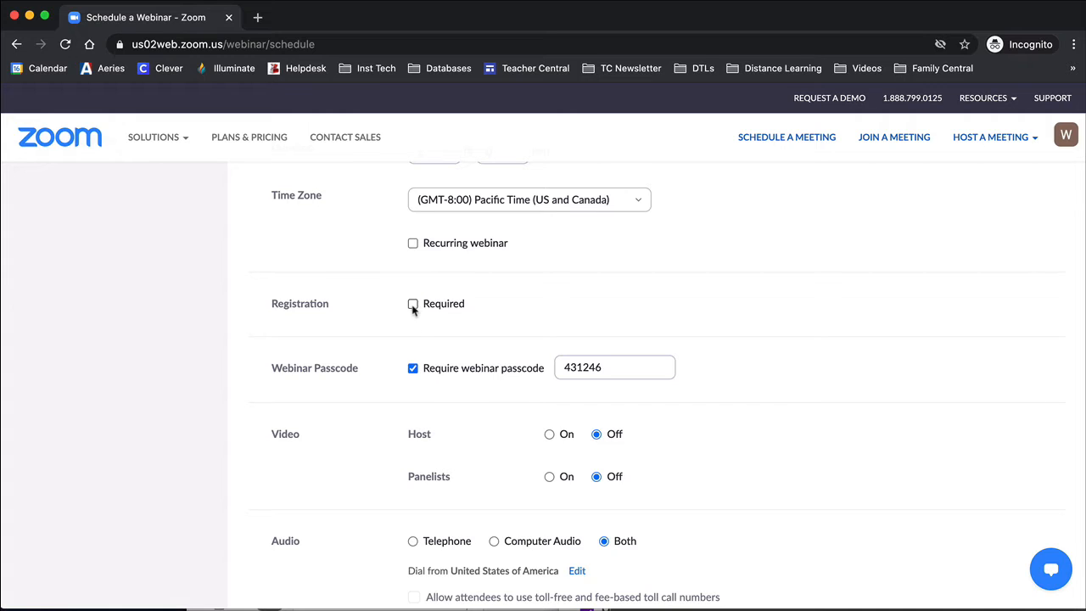
{"action": "left_click", "coordinate": [413, 369]}
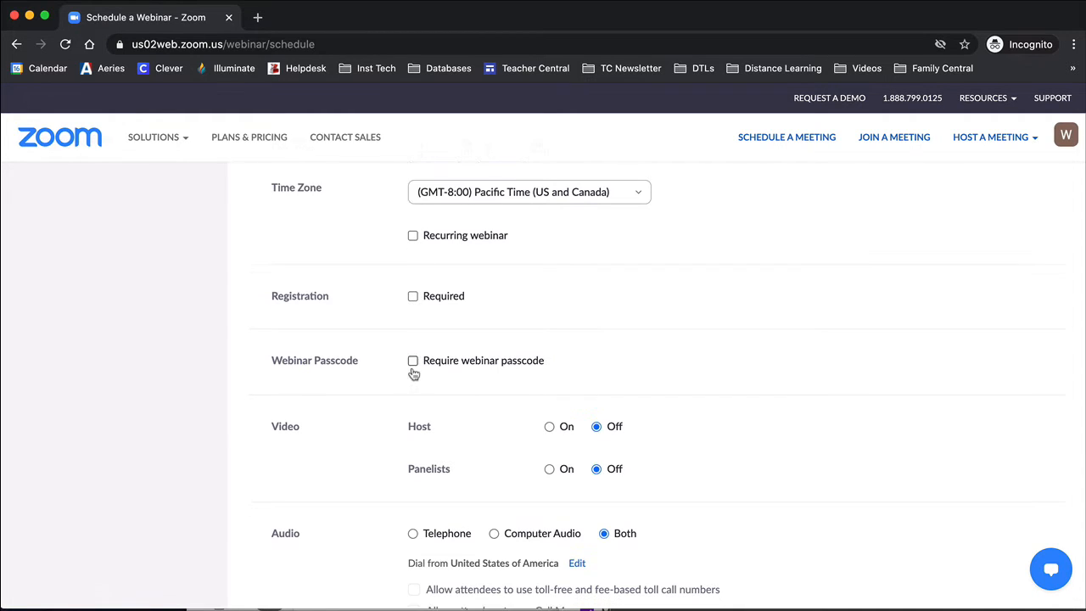
Step: Set the webinar's video to On for both the host and the panelists
{"action": "scroll", "coordinate": [480, 378], "scroll_direction": "down", "scroll_amount": 3}
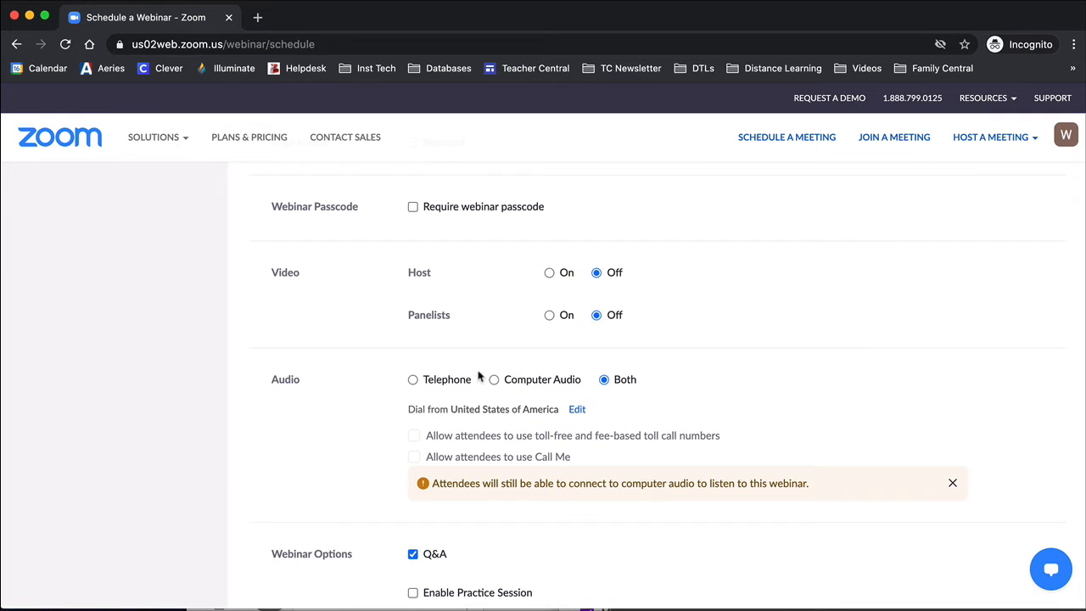
{"action": "left_click", "coordinate": [549, 273]}
{"action": "scroll", "coordinate": [550, 297], "scroll_direction": "down", "scroll_amount": 1}
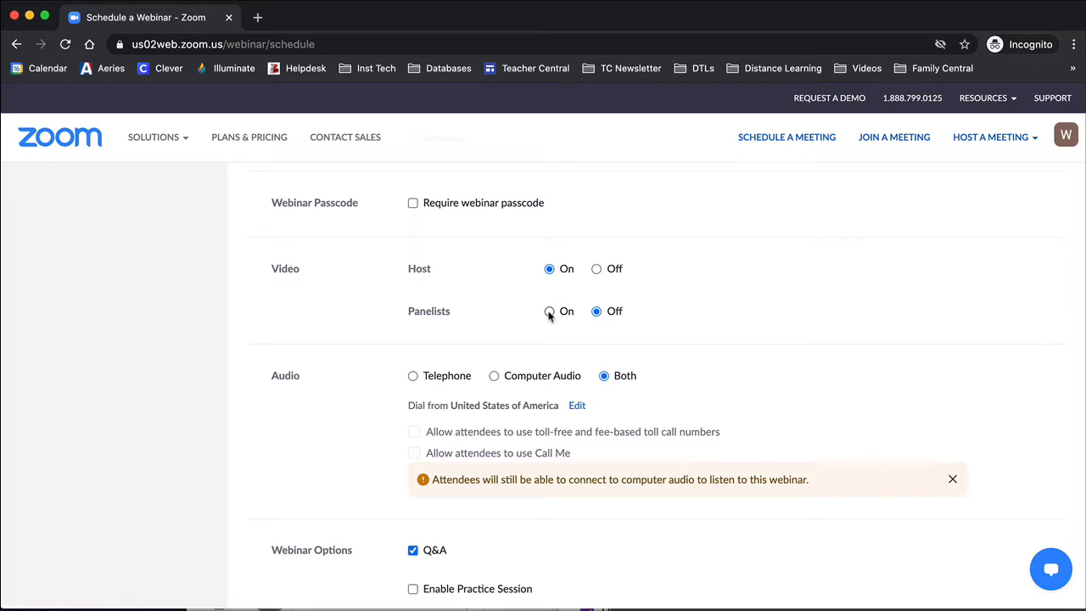
{"action": "left_click", "coordinate": [550, 311]}
{"action": "scroll", "coordinate": [548, 322], "scroll_direction": "down", "scroll_amount": 1}
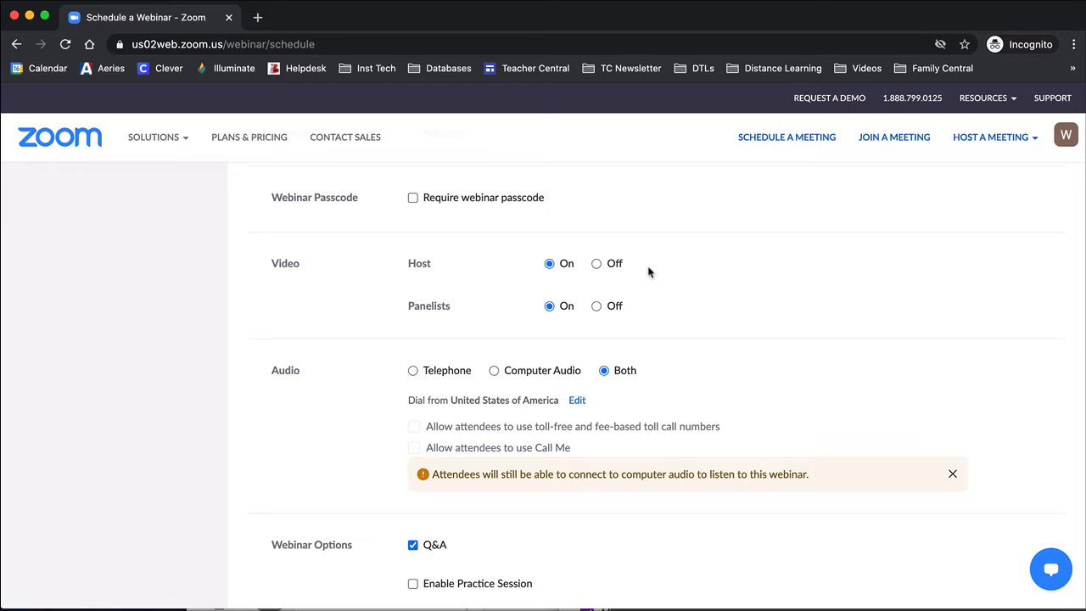
Step: Enable the practice session and automatic recording of the webinar on the local computer
{"action": "scroll", "coordinate": [648, 272], "scroll_direction": "down", "scroll_amount": 5}
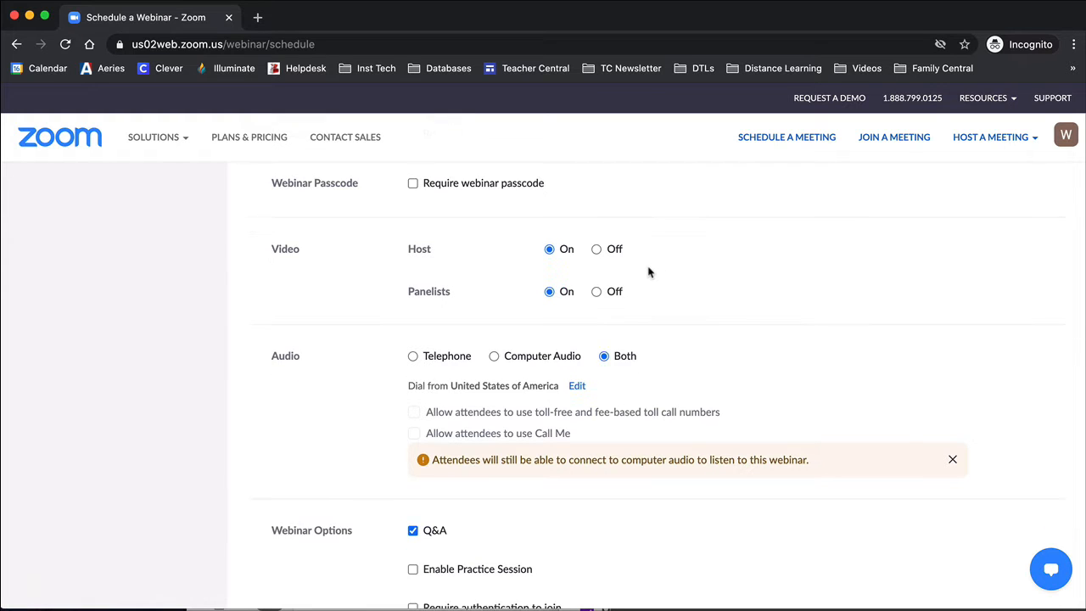
{"action": "scroll", "coordinate": [648, 272], "scroll_direction": "down", "scroll_amount": 2}
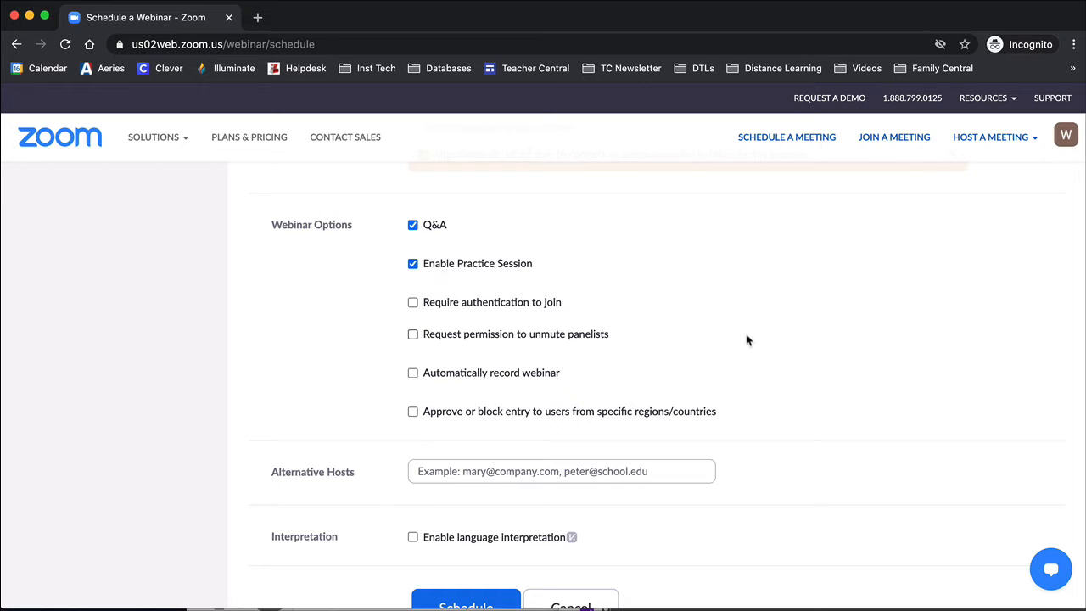
{"action": "scroll", "coordinate": [745, 339], "scroll_direction": "down", "scroll_amount": 3}
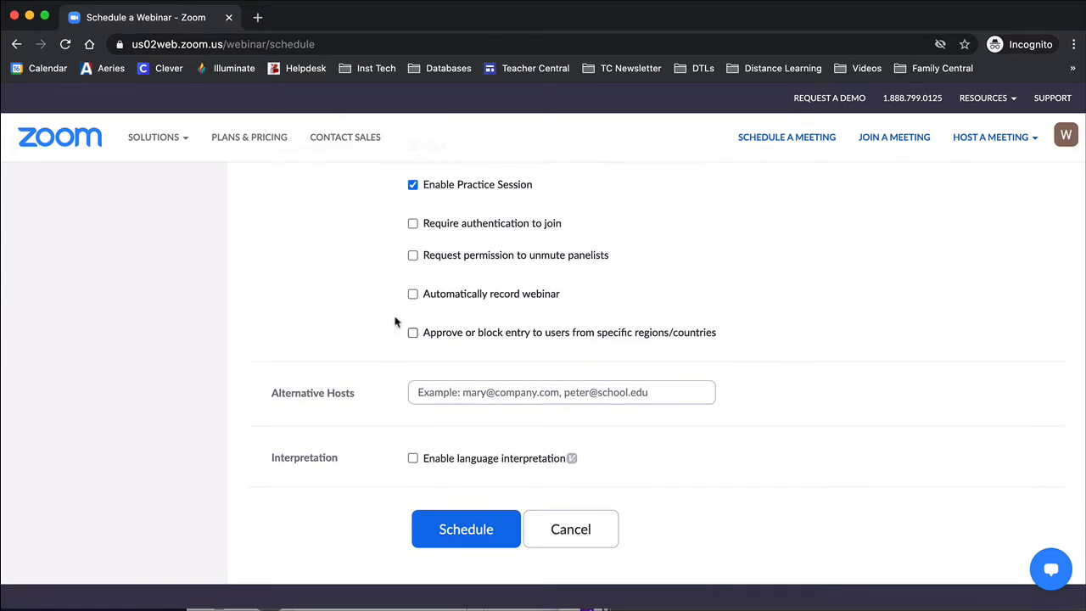
{"action": "left_click", "coordinate": [412, 295]}
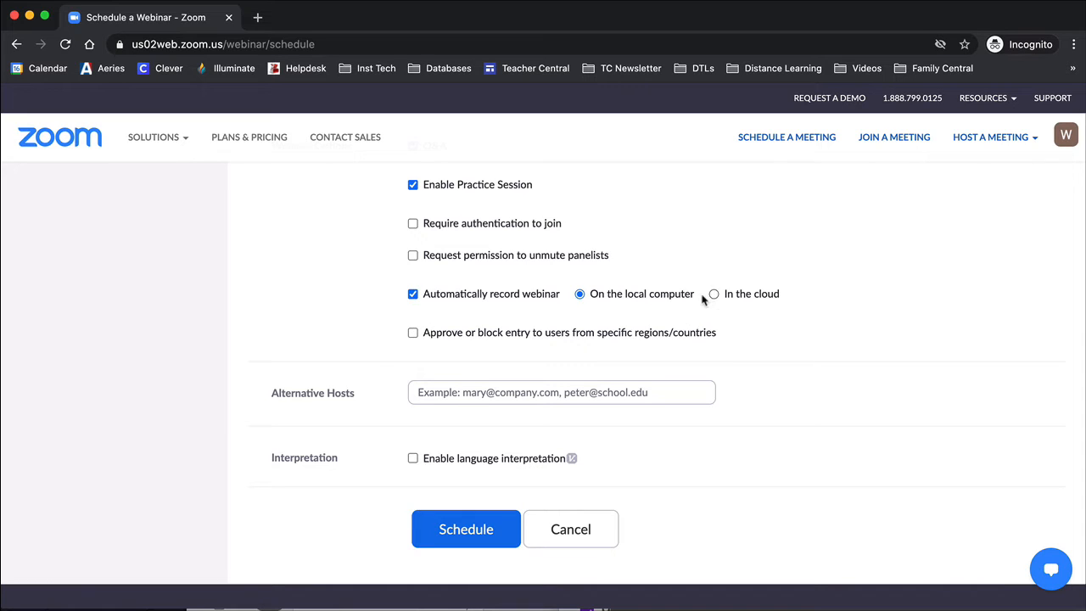
Step: Schedule the webinar with the chosen settings
{"action": "scroll", "coordinate": [813, 368], "scroll_direction": "down", "scroll_amount": 1}
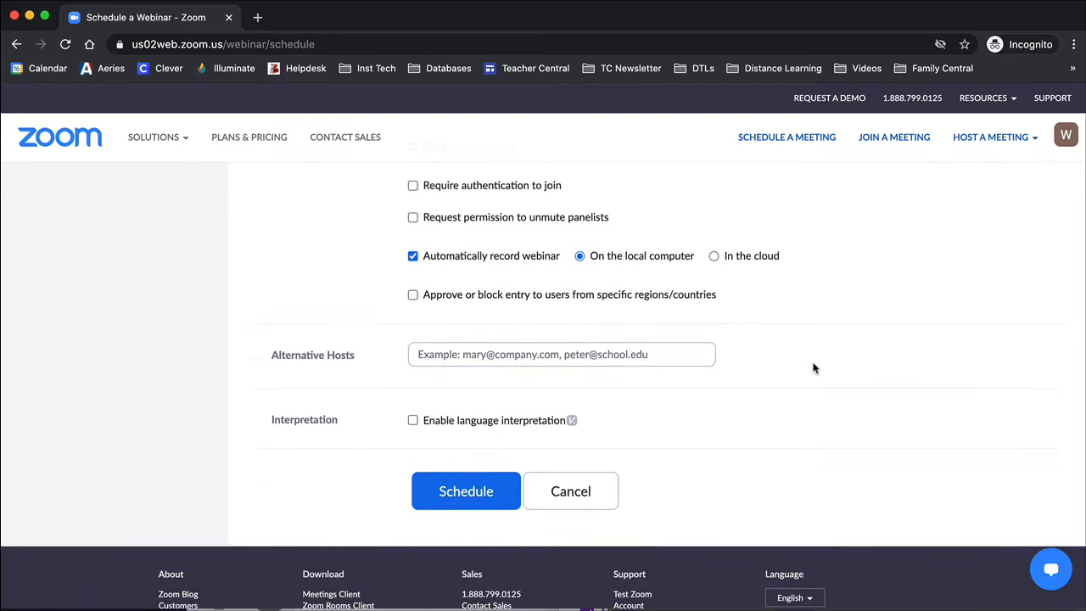
{"action": "scroll", "coordinate": [812, 368], "scroll_direction": "down", "scroll_amount": 1}
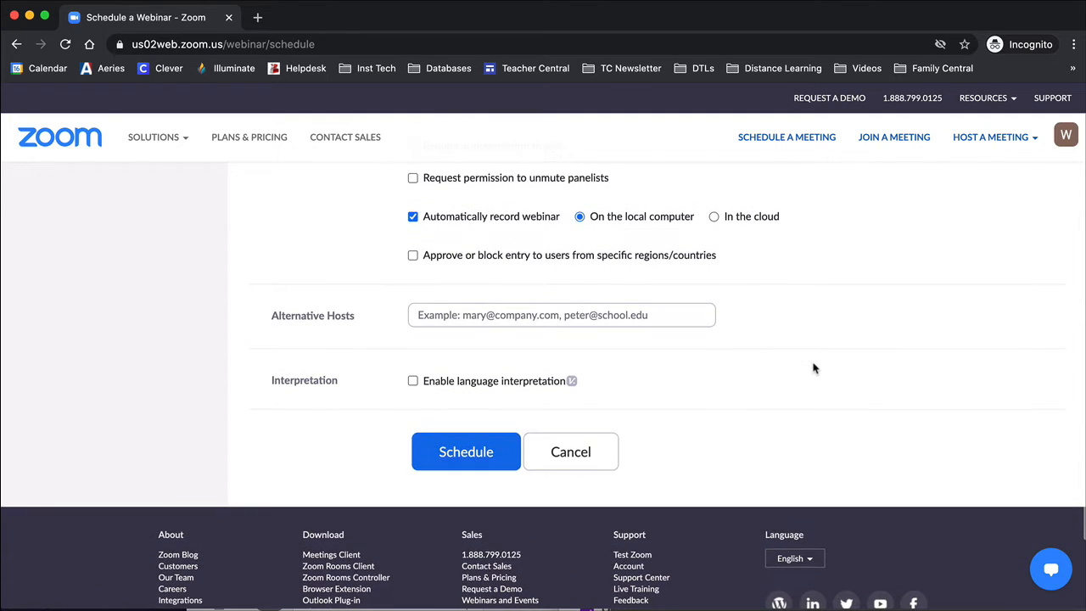
{"action": "left_click", "coordinate": [465, 452]}
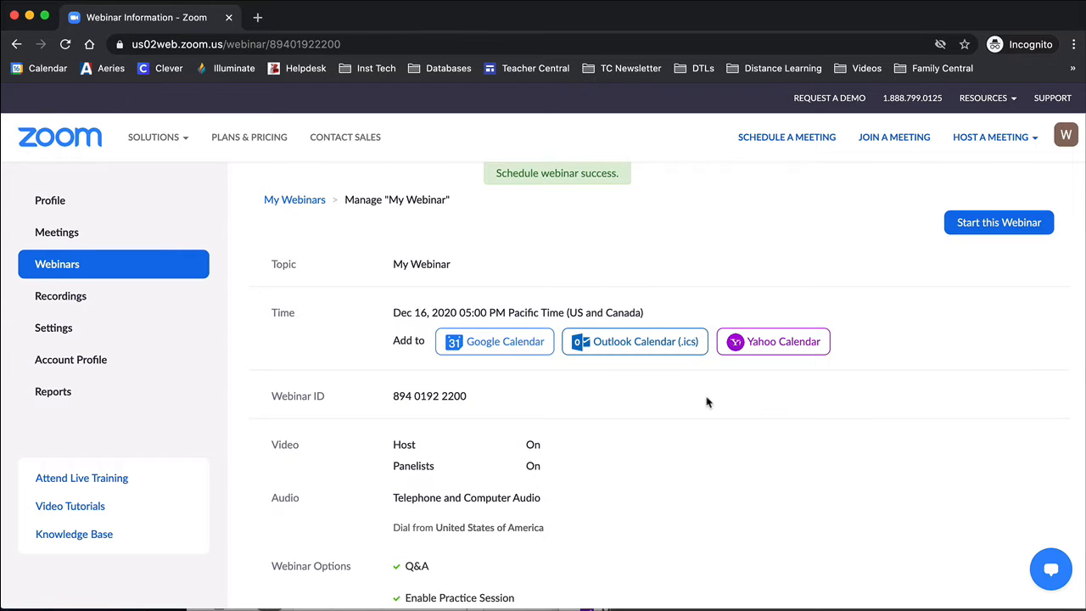
Step: Review the scheduled webinar's details, from its topic and time through its options to the invitation settings
{"action": "scroll", "coordinate": [709, 407], "scroll_direction": "down", "scroll_amount": 1}
{"action": "scroll", "coordinate": [711, 425], "scroll_direction": "up", "scroll_amount": 1}
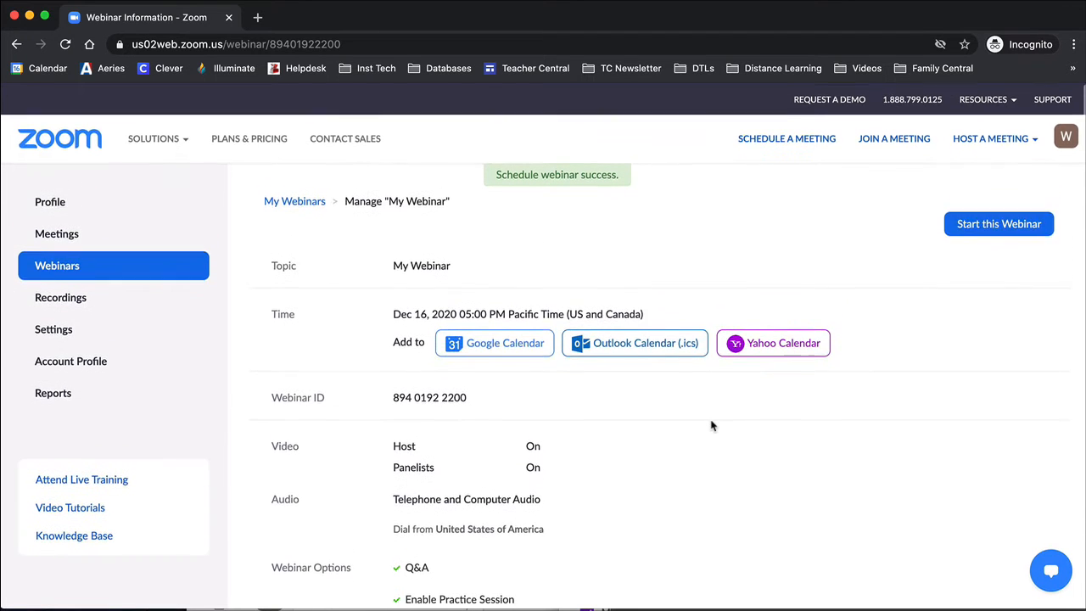
{"action": "scroll", "coordinate": [711, 424], "scroll_direction": "down", "scroll_amount": 5}
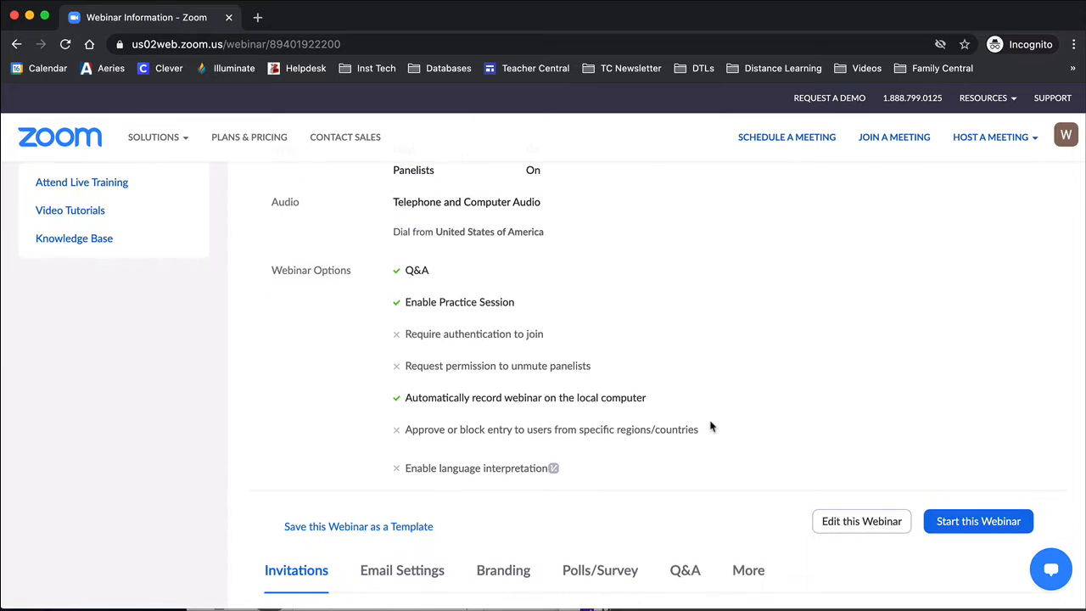
{"action": "scroll", "coordinate": [712, 404], "scroll_direction": "up", "scroll_amount": 3}
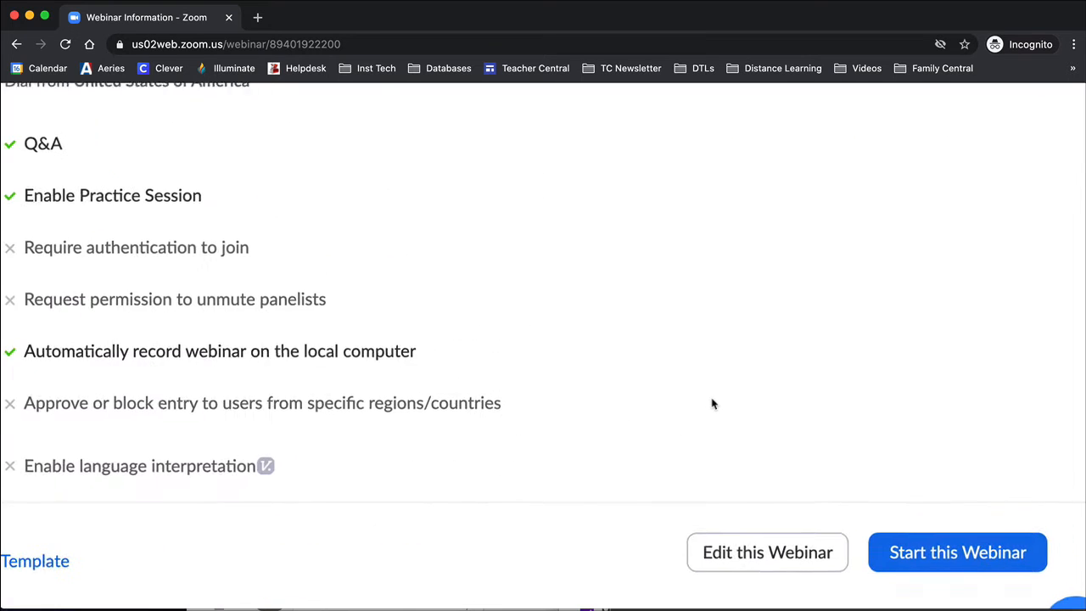
{"action": "scroll", "coordinate": [712, 404], "scroll_direction": "down", "scroll_amount": 1}
{"action": "scroll", "coordinate": [713, 403], "scroll_direction": "down", "scroll_amount": 3}
{"action": "scroll", "coordinate": [712, 404], "scroll_direction": "down", "scroll_amount": 1}
{"action": "scroll", "coordinate": [512, 488], "scroll_direction": "down", "scroll_amount": 4}
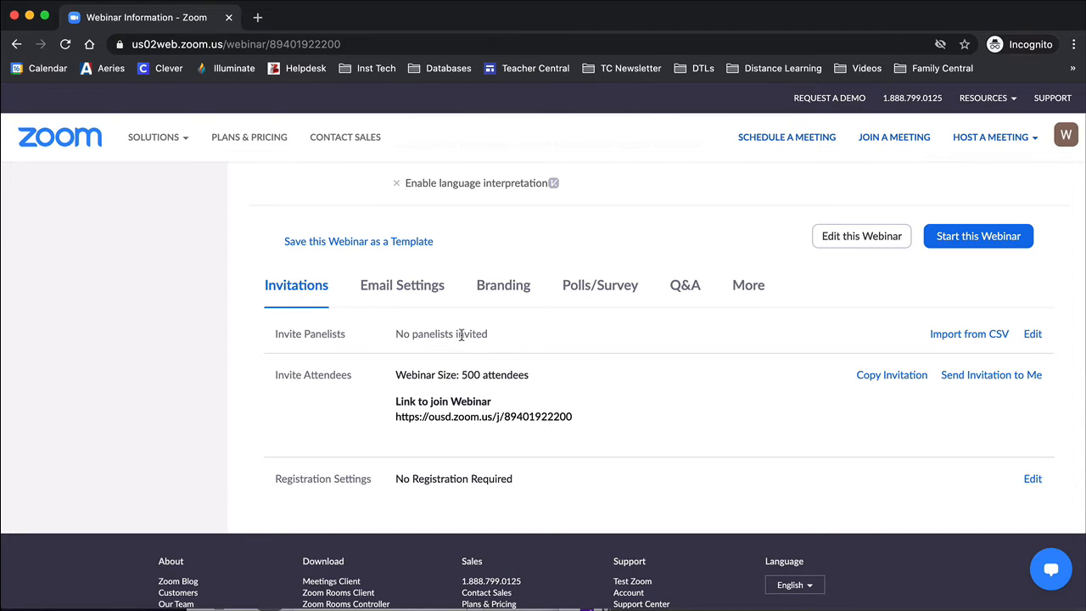
Step: Open the webinar's panelist list for editing and save it with the panelist name and email left blank
{"action": "left_click", "coordinate": [1032, 336]}
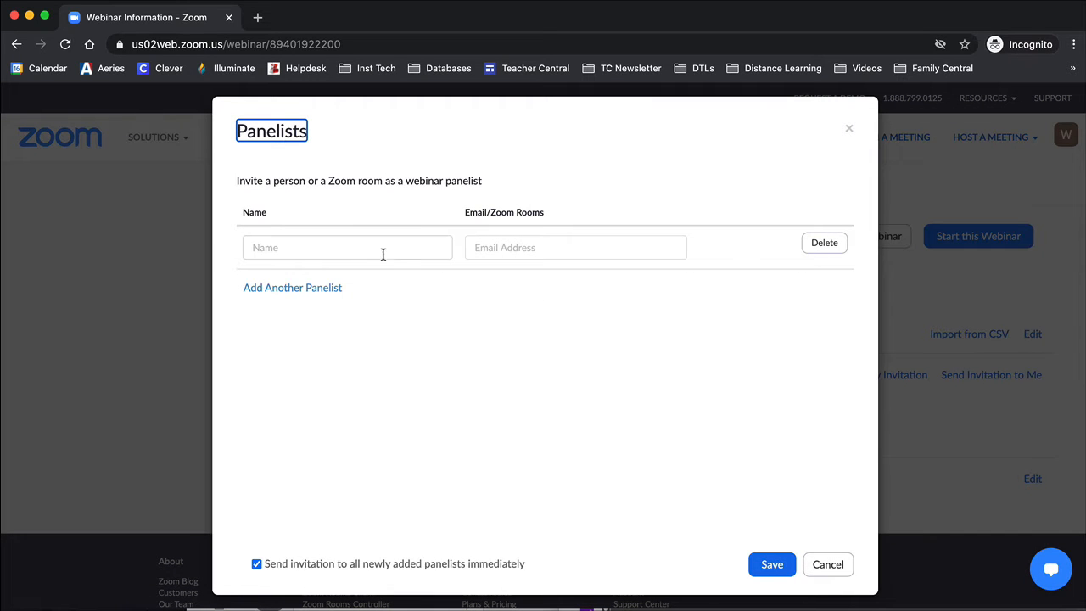
{"action": "left_click", "coordinate": [358, 249]}
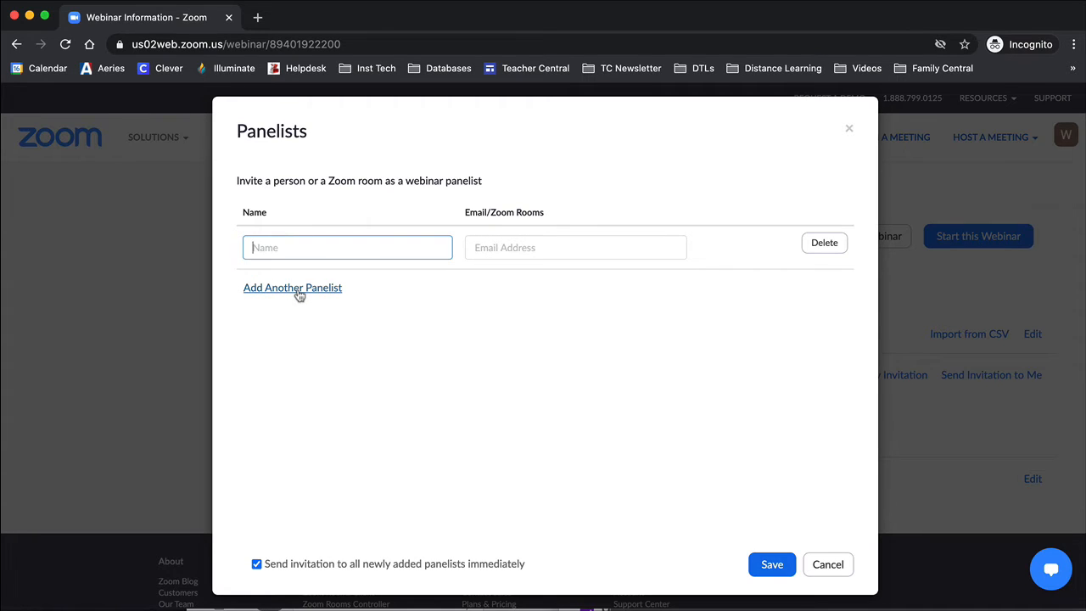
{"action": "scroll", "coordinate": [363, 489], "scroll_direction": "down", "scroll_amount": 1}
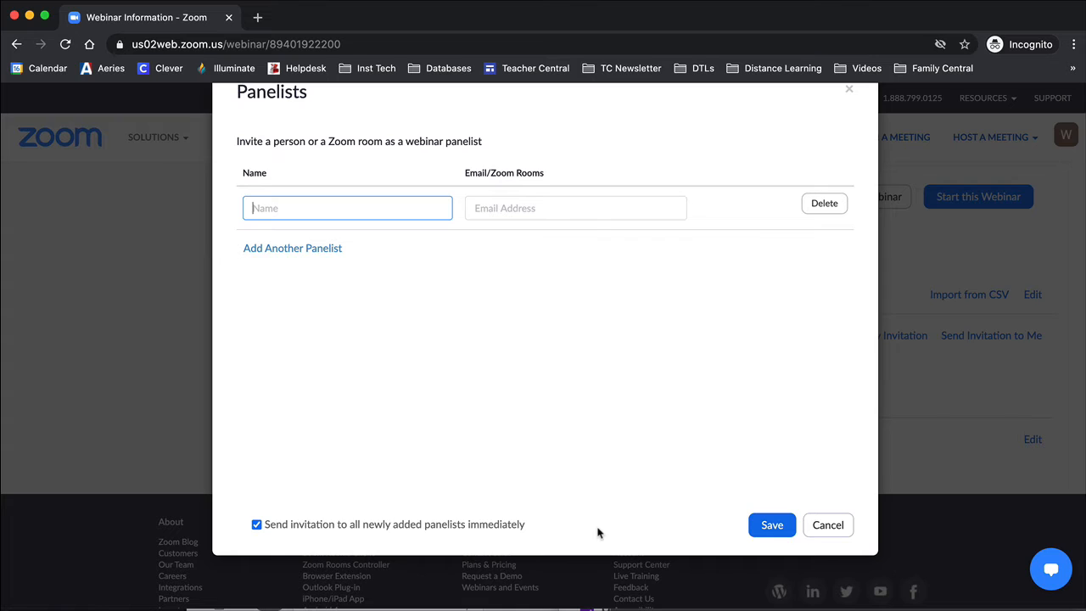
{"action": "left_click", "coordinate": [772, 526]}
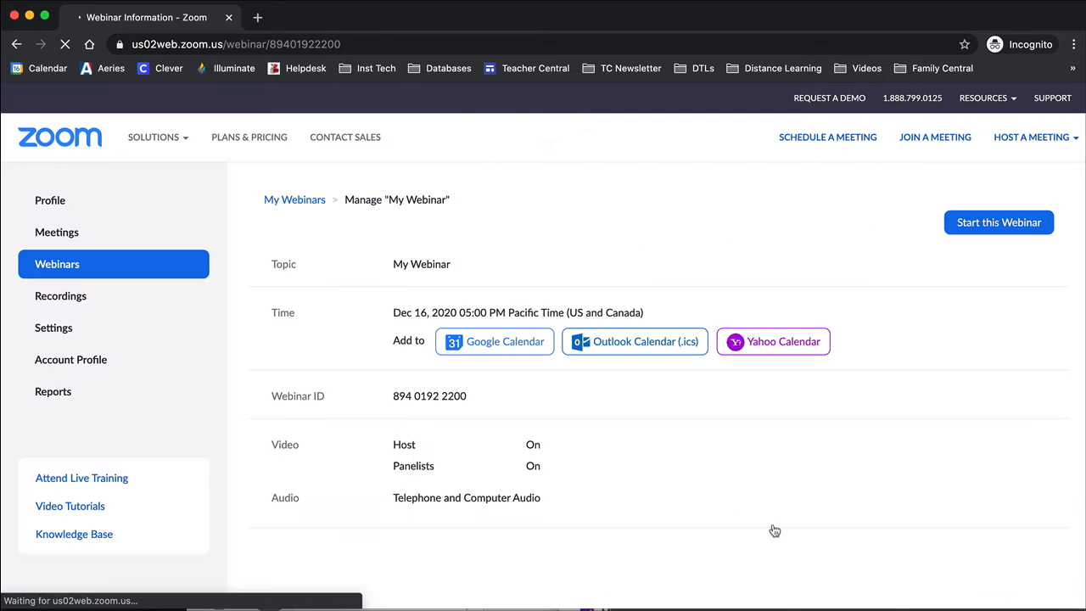
Step: Start a new poll for the webinar and title it "Webinar Experience"
{"action": "scroll", "coordinate": [643, 415], "scroll_direction": "up", "scroll_amount": 2}
{"action": "scroll", "coordinate": [643, 415], "scroll_direction": "up", "scroll_amount": 2}
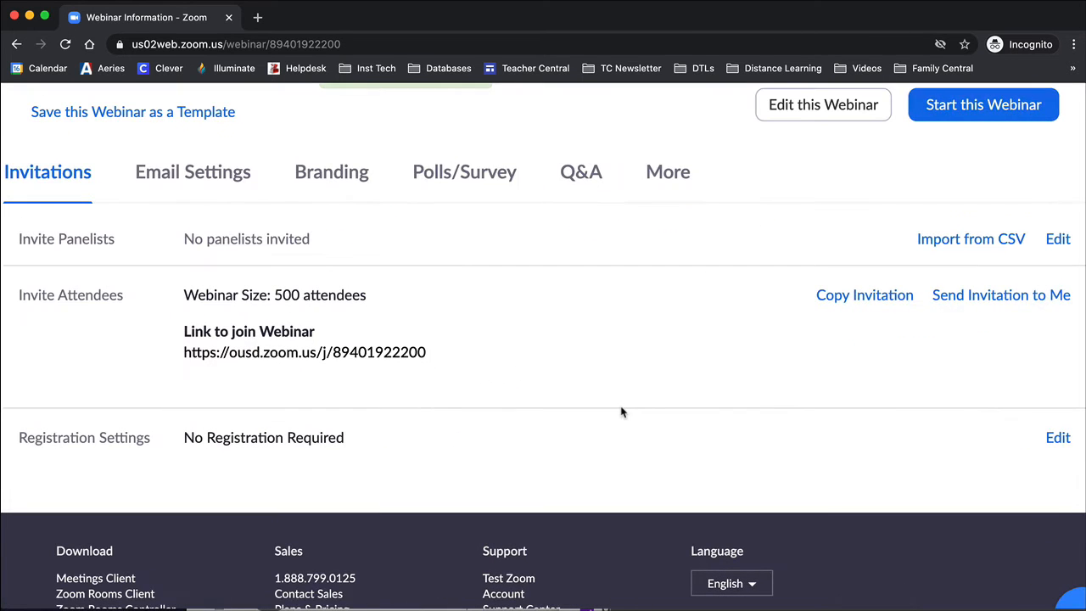
{"action": "scroll", "coordinate": [622, 411], "scroll_direction": "down", "scroll_amount": 4}
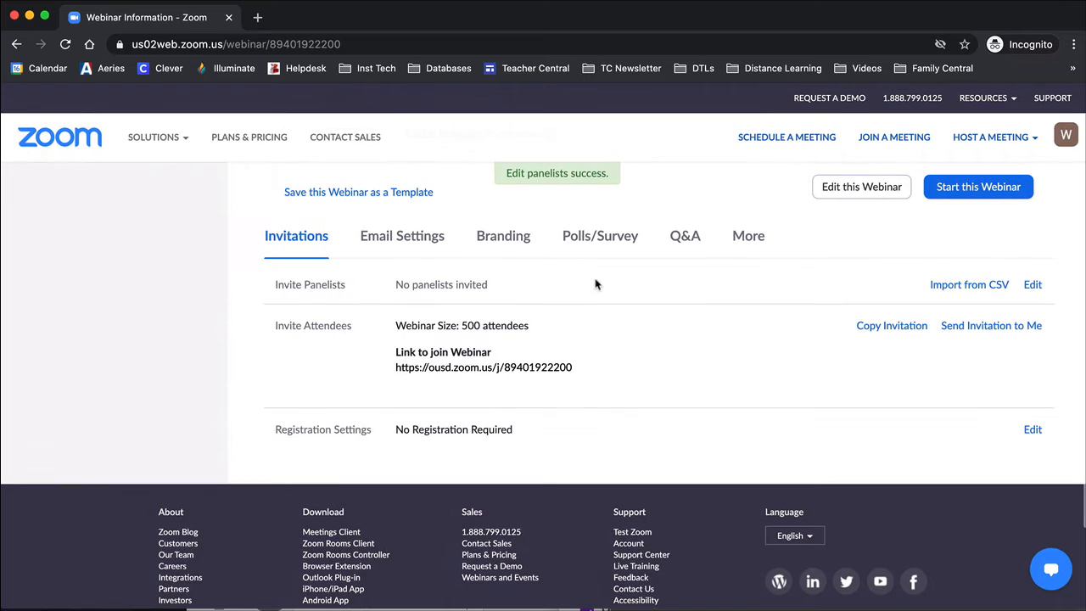
{"action": "left_click", "coordinate": [596, 240]}
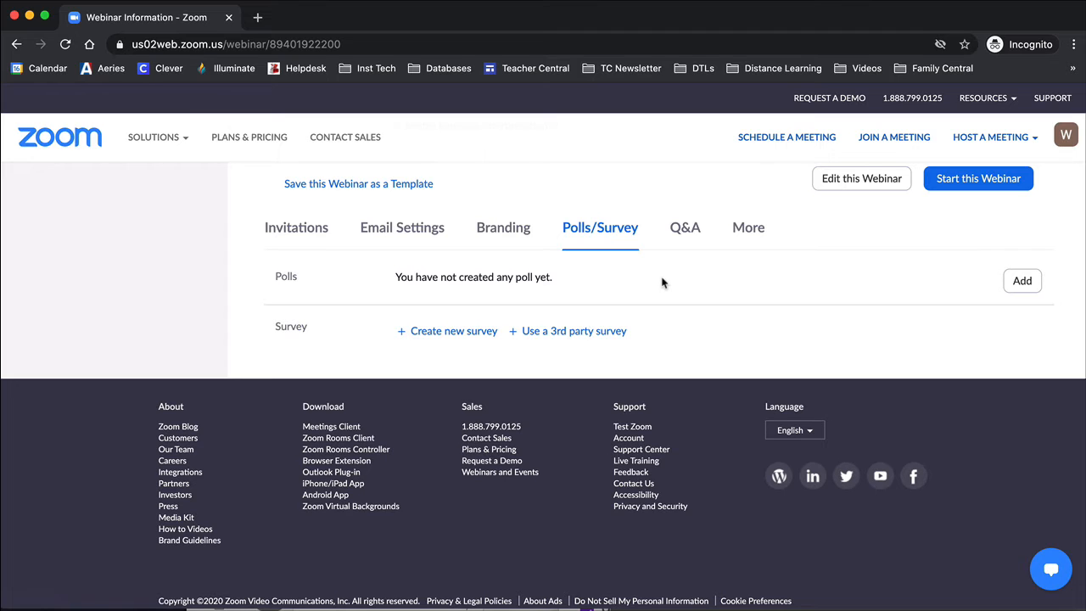
{"action": "scroll", "coordinate": [662, 282], "scroll_direction": "down", "scroll_amount": 1}
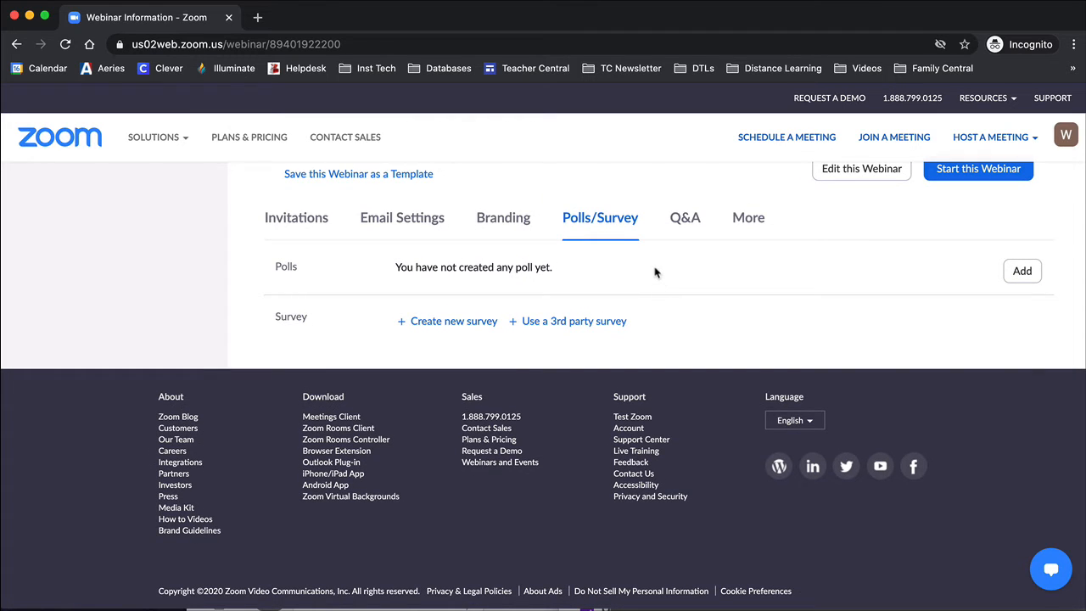
{"action": "left_click", "coordinate": [1018, 275]}
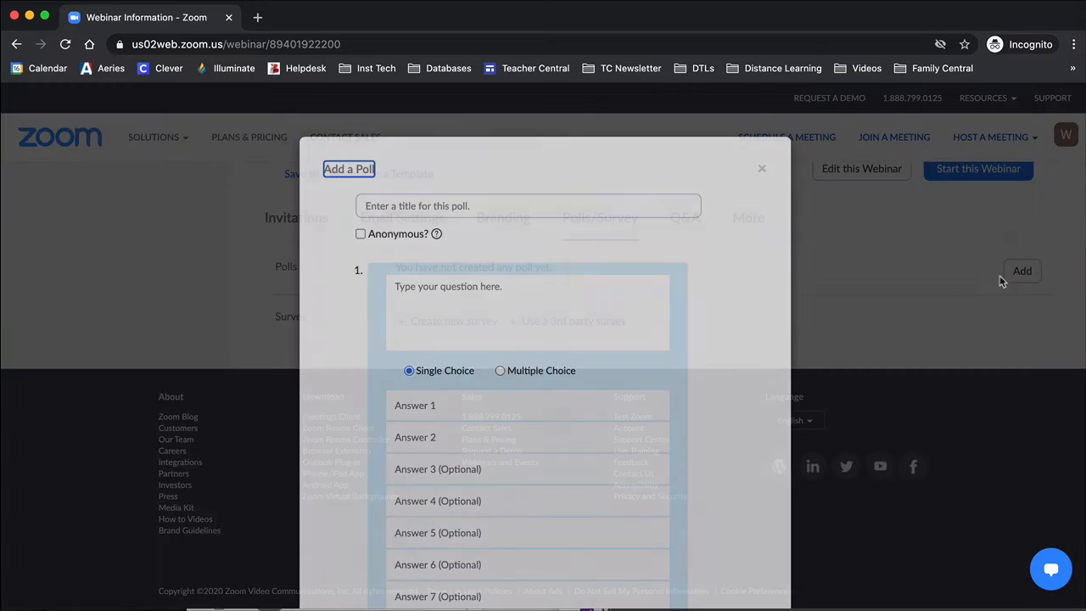
{"action": "left_click", "coordinate": [482, 206]}
{"action": "type", "text": "W"}
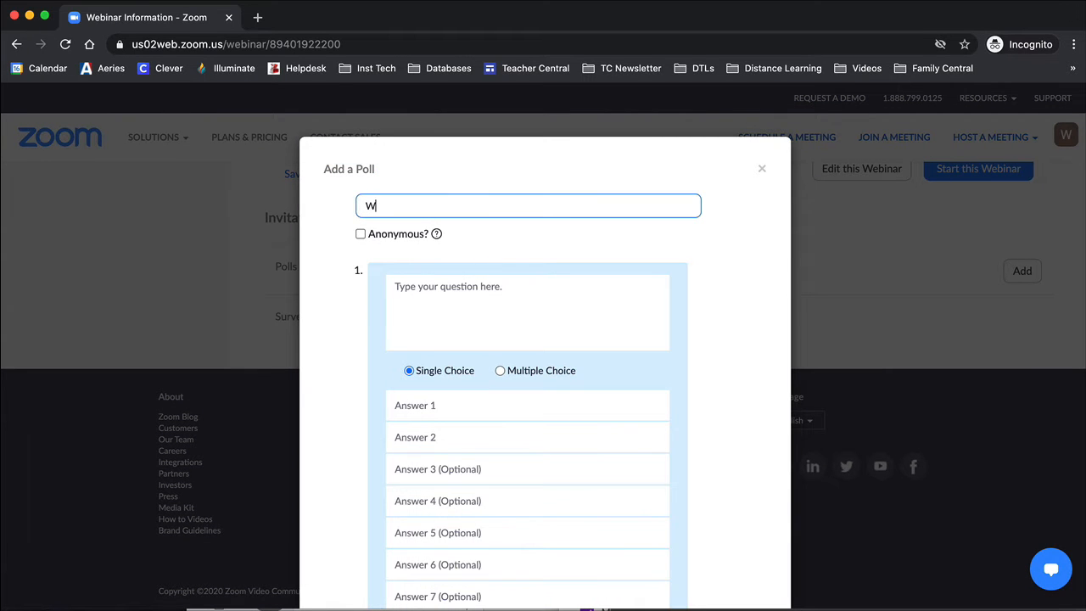
{"action": "type", "text": "ebinar Experience"}
Step: Enter the poll's first question, "Is this your first webinar?", with the answers Yes and No
{"action": "left_click", "coordinate": [497, 293]}
{"action": "type", "text": "Is"}
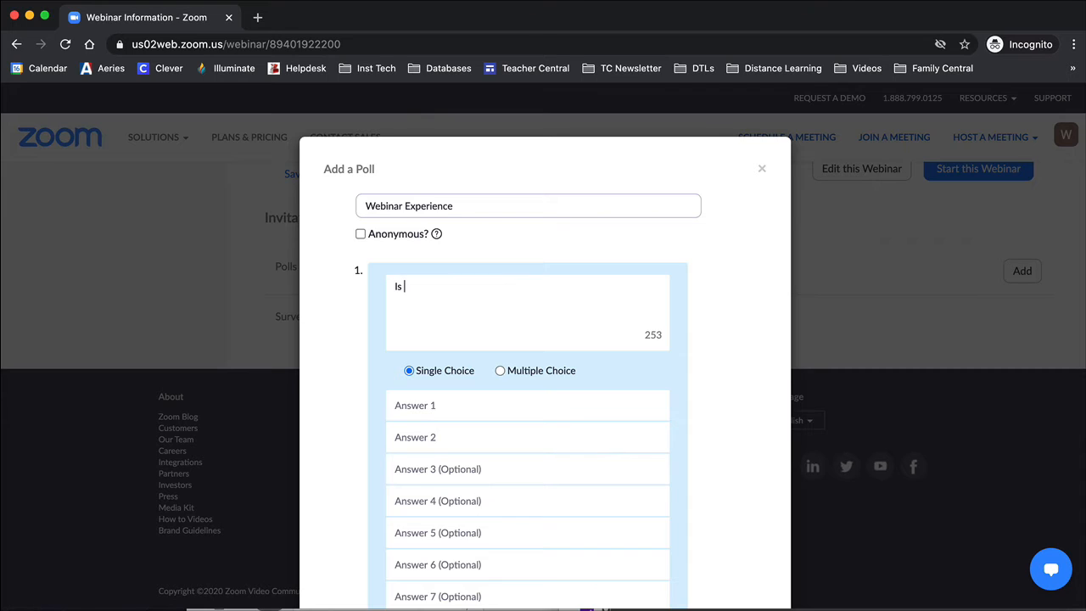
{"action": "type", "text": " this your first webinar?"}
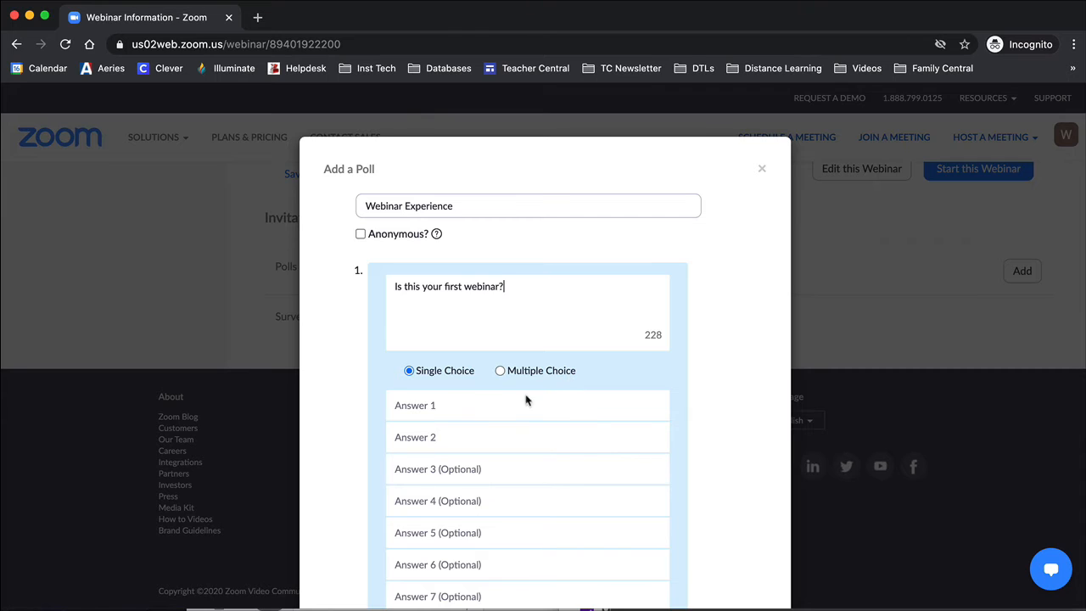
{"action": "left_click", "coordinate": [433, 408]}
{"action": "type", "text": "Yes"}
{"action": "left_click", "coordinate": [418, 439]}
{"action": "type", "text": "No"}
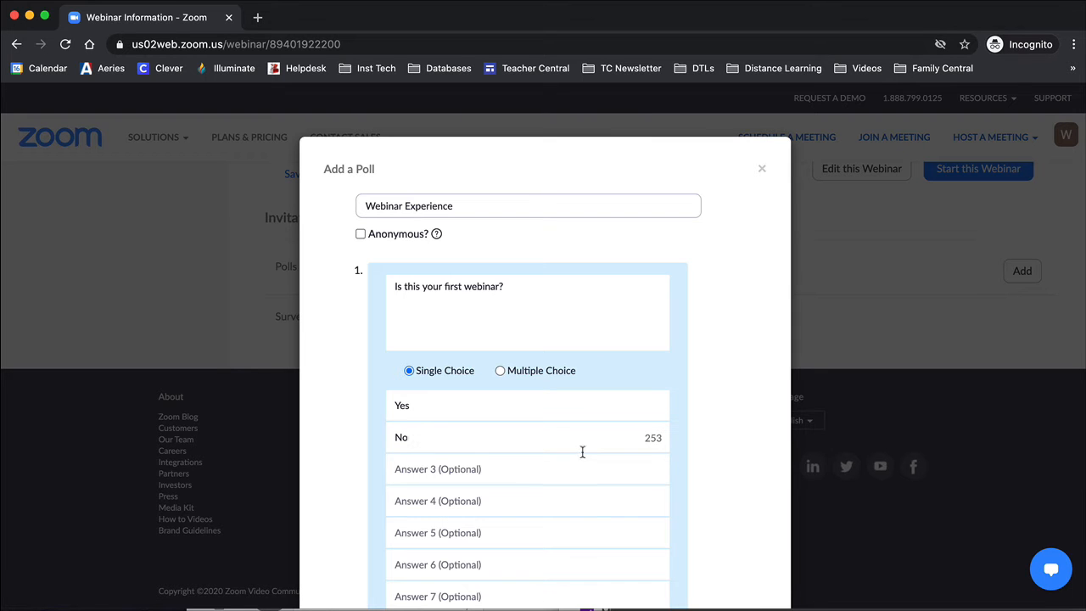
Step: Save the "Webinar Experience" poll with its single question
{"action": "scroll", "coordinate": [759, 478], "scroll_direction": "down", "scroll_amount": 5}
{"action": "left_click", "coordinate": [625, 575]}
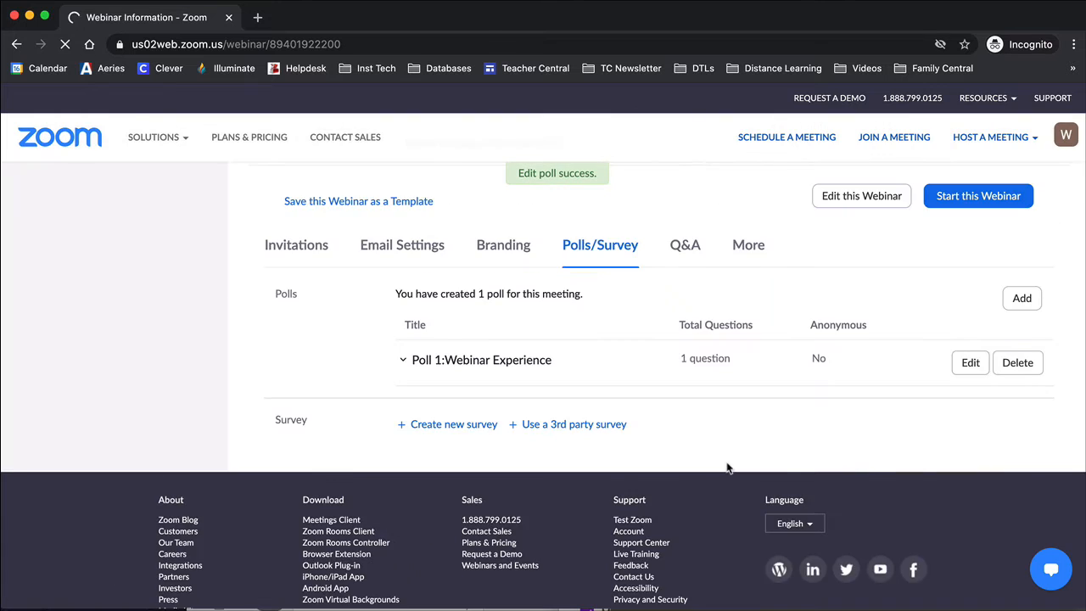
{"action": "scroll", "coordinate": [713, 246], "scroll_direction": "up", "scroll_amount": 5}
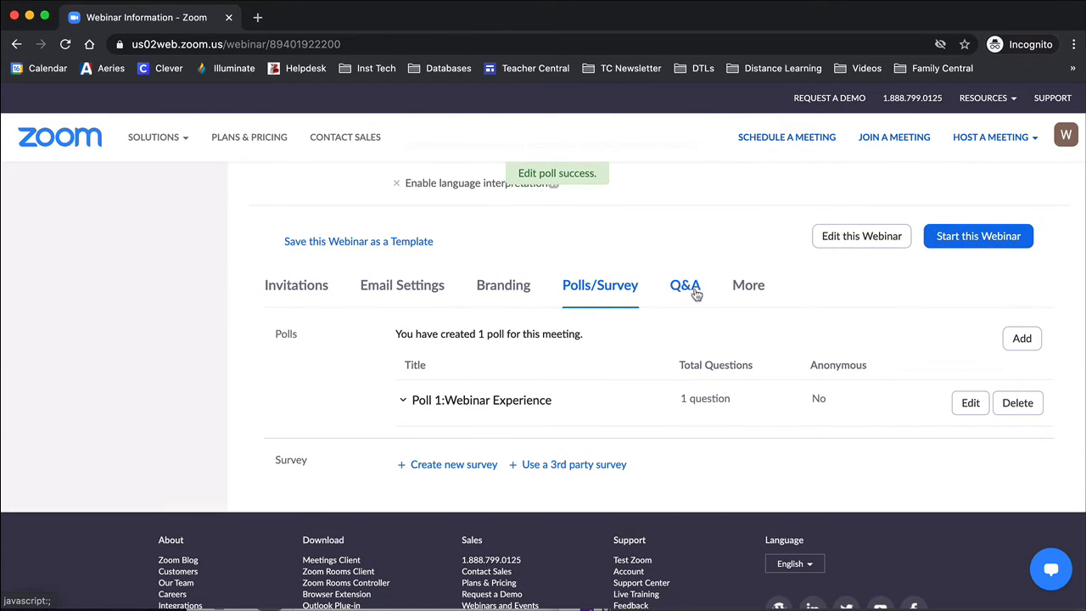
Step: Review the webinar's Q&A settings and look over its details and enabled options
{"action": "scroll", "coordinate": [725, 340], "scroll_direction": "up", "scroll_amount": 1}
{"action": "left_click", "coordinate": [687, 334]}
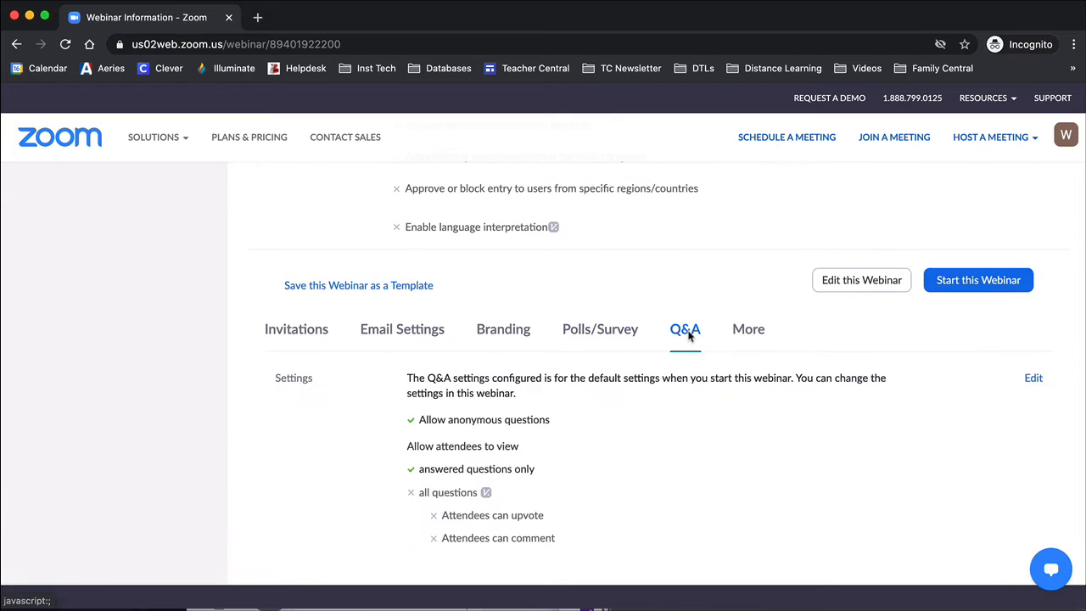
{"action": "scroll", "coordinate": [593, 462], "scroll_direction": "down", "scroll_amount": 1}
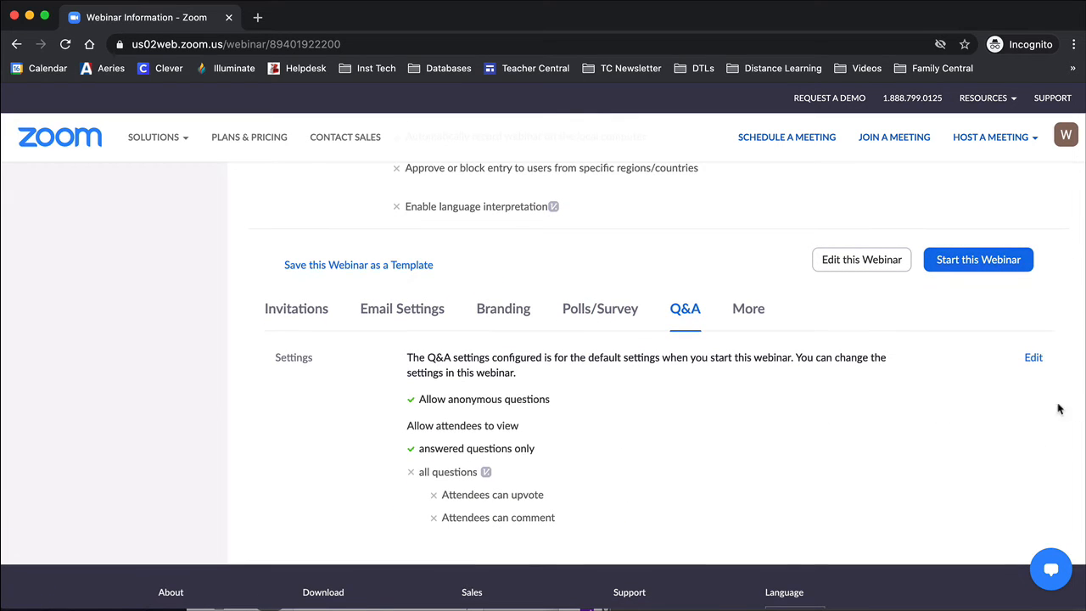
{"action": "scroll", "coordinate": [669, 419], "scroll_direction": "up", "scroll_amount": 2}
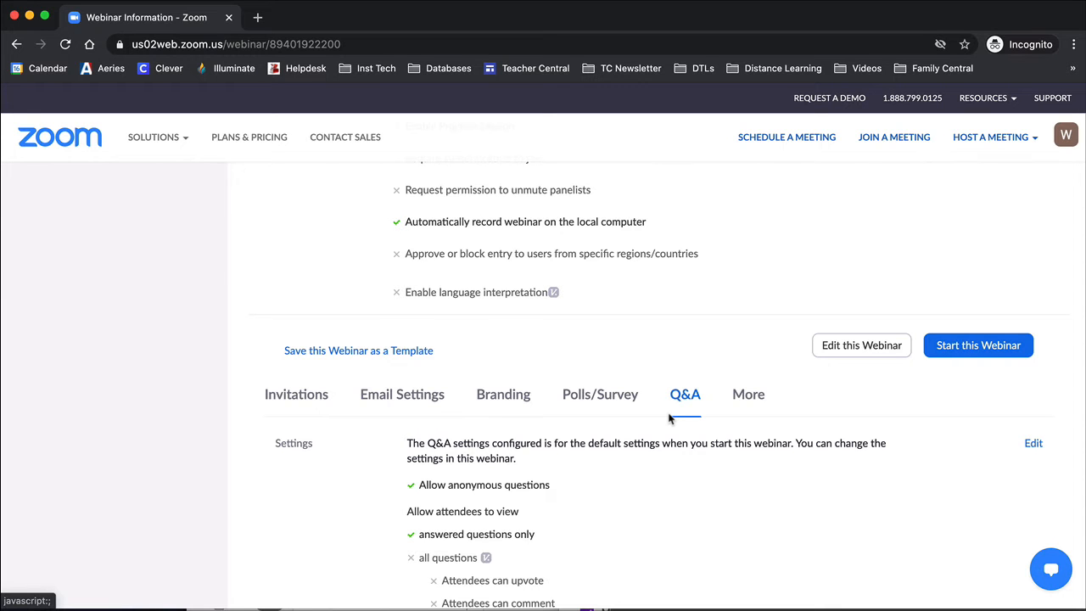
{"action": "scroll", "coordinate": [670, 418], "scroll_direction": "up", "scroll_amount": 10}
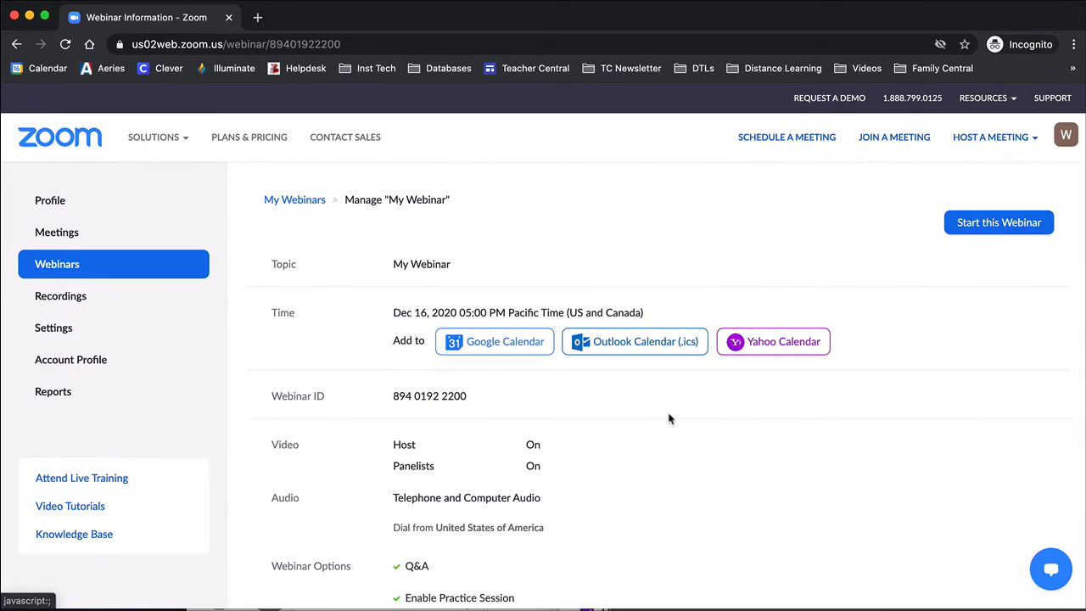
{"action": "scroll", "coordinate": [669, 418], "scroll_direction": "down", "scroll_amount": 10}
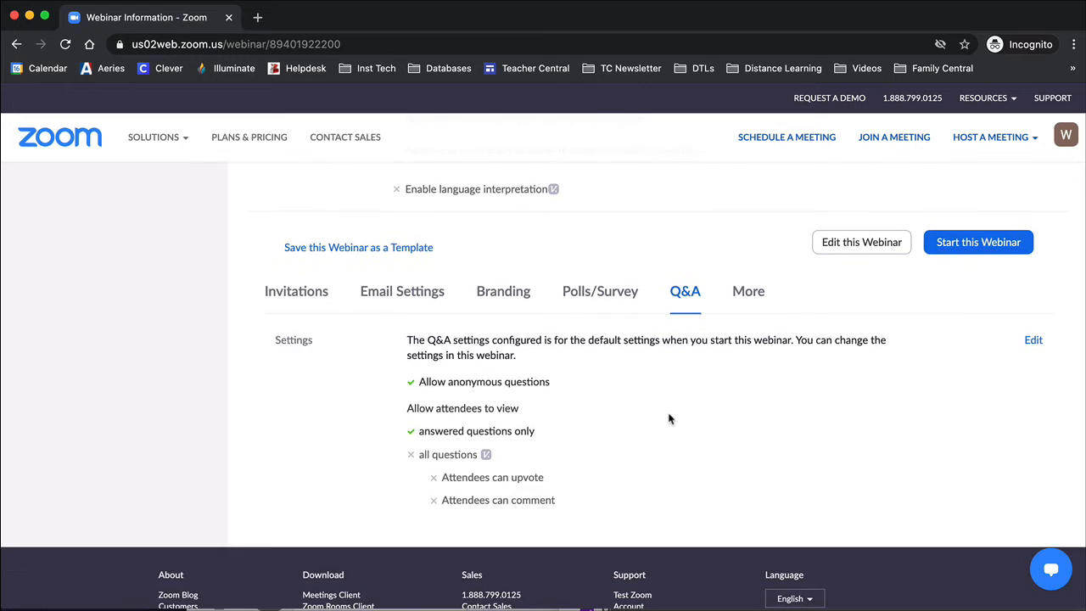
{"action": "scroll", "coordinate": [669, 419], "scroll_direction": "up", "scroll_amount": 10}
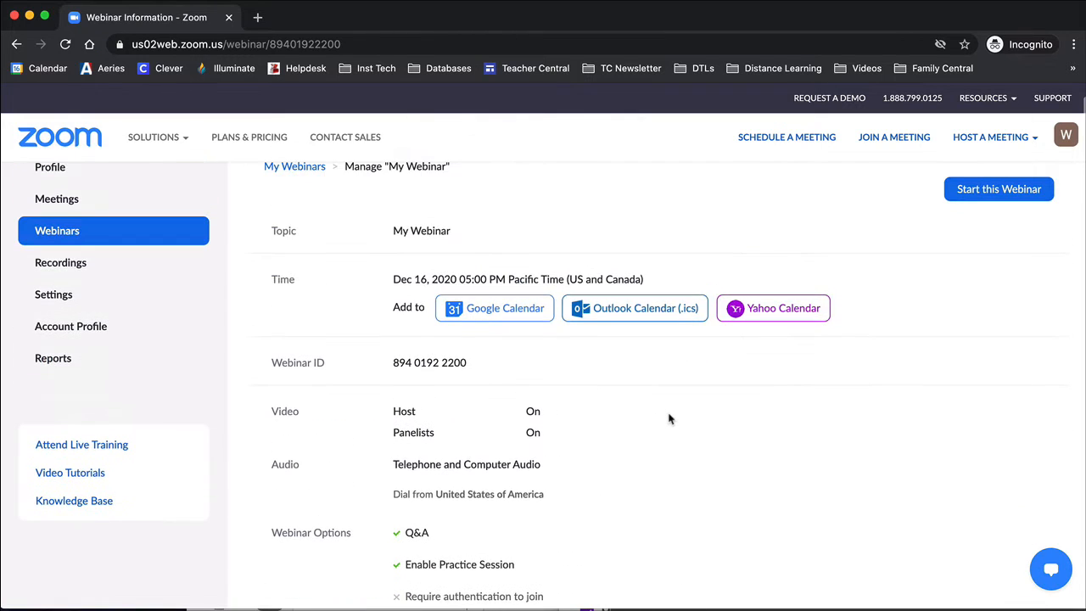
{"action": "scroll", "coordinate": [669, 418], "scroll_direction": "down", "scroll_amount": 10}
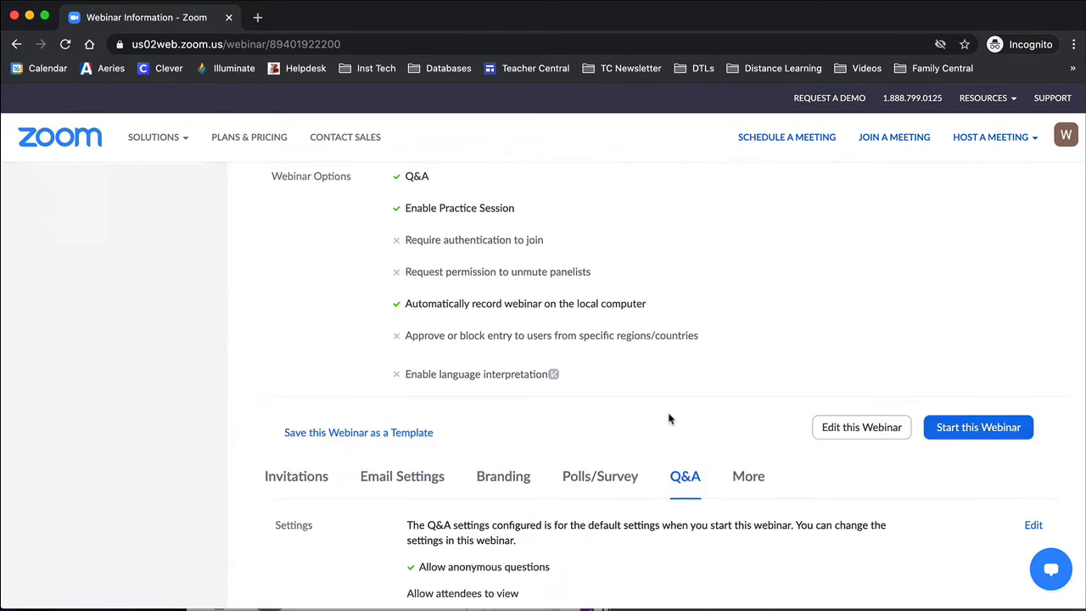
Step: Show the webinar's invitation settings and look at the link for attendees to join
{"action": "left_click", "coordinate": [302, 315]}
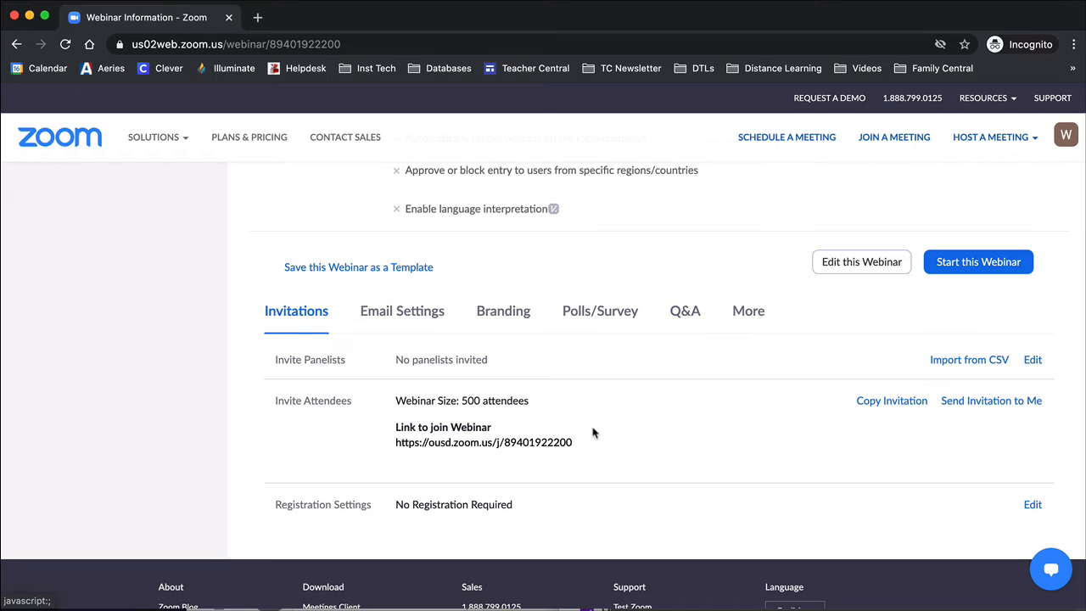
{"action": "mouse_move", "coordinate": [566, 443]}
{"action": "scroll", "coordinate": [947, 331], "scroll_direction": "down", "scroll_amount": 1}
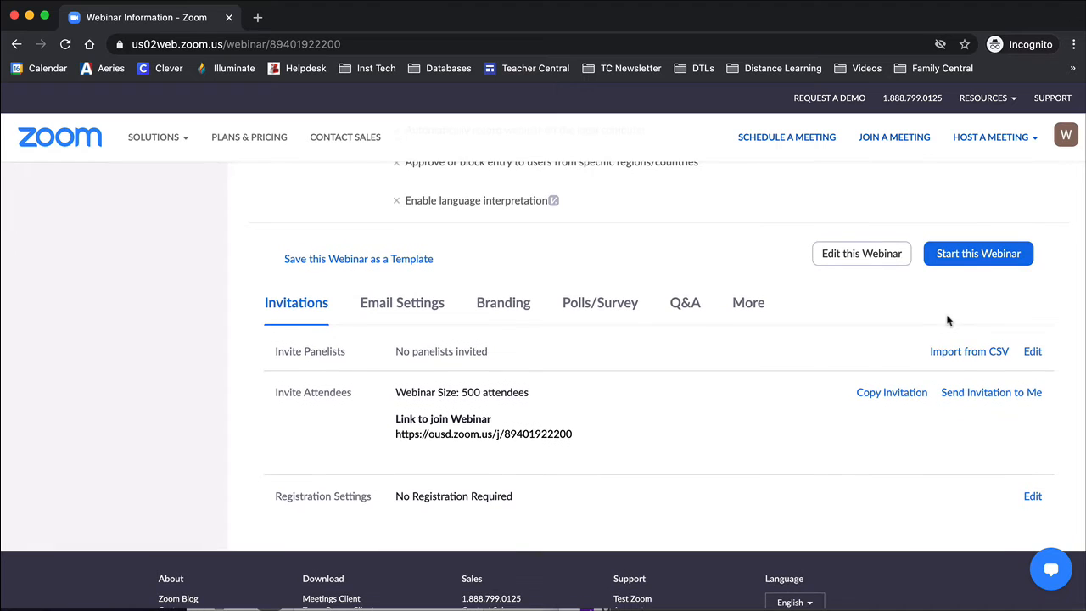
Step: Launch the webinar from its details page into the Zoom desktop app as a recorded practice session
{"action": "left_click", "coordinate": [974, 260]}
{"action": "left_click", "coordinate": [582, 368]}
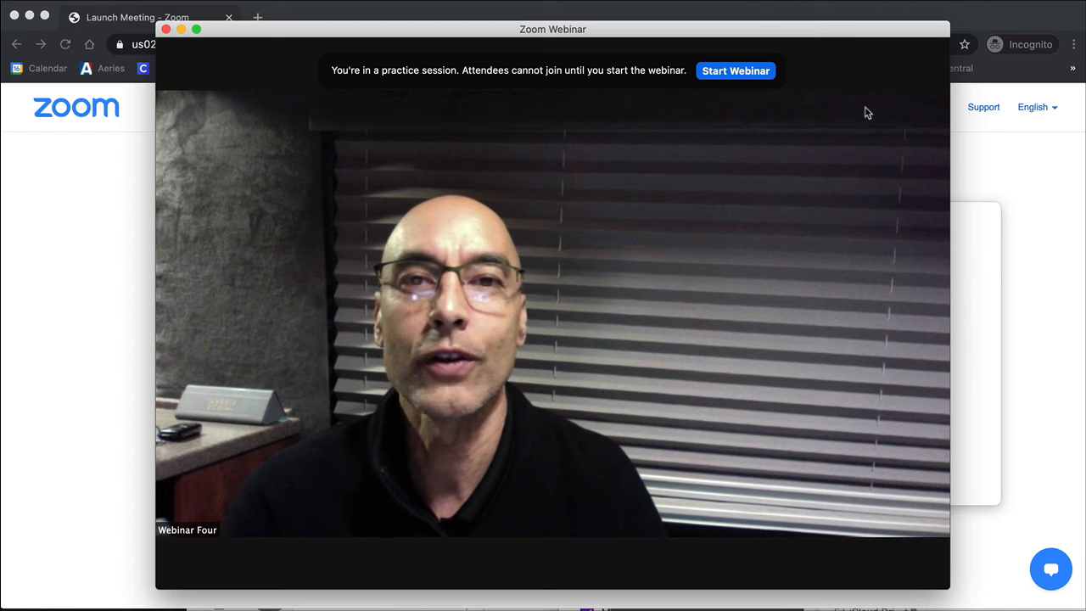
{"action": "mouse_move", "coordinate": [433, 131]}
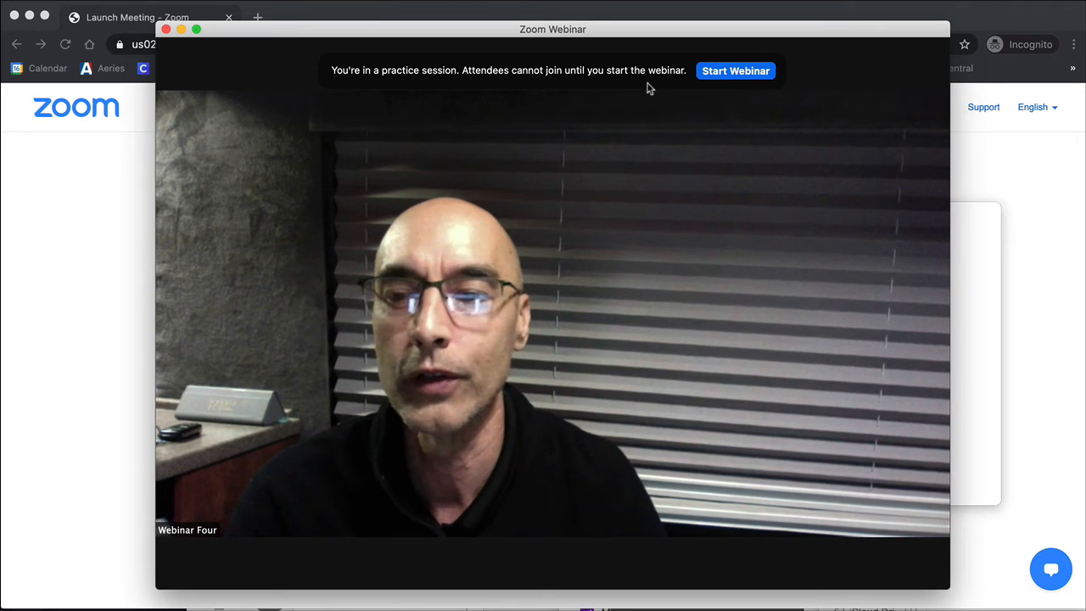
{"action": "key", "text": "super+shift+r"}
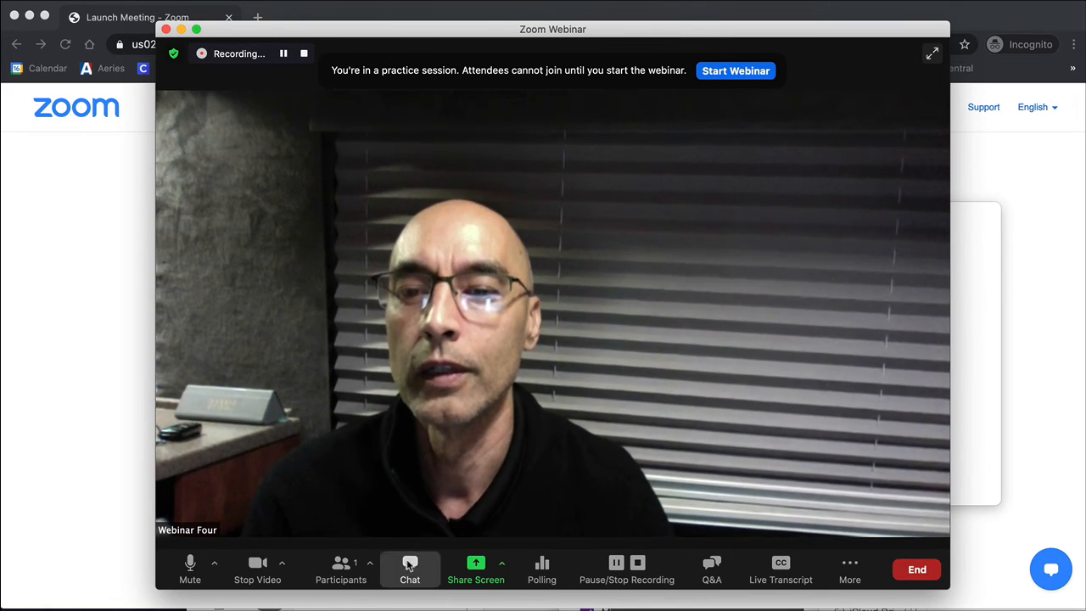
Step: Open the webinar chat and view the options for whom attendees may chat with, keeping the whole window in view
{"action": "left_click", "coordinate": [410, 567]}
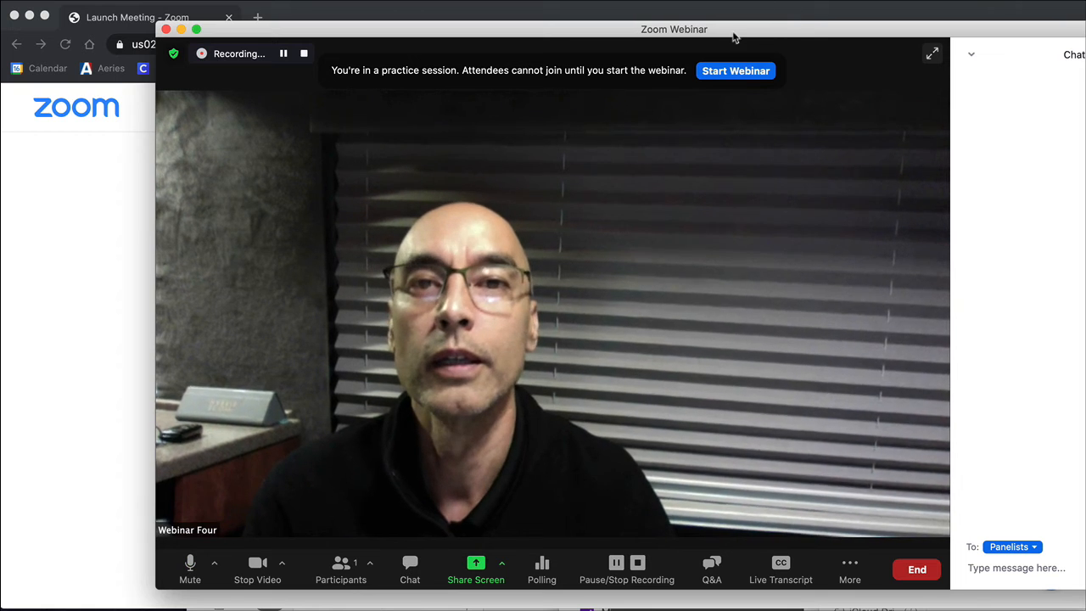
{"action": "left_click_drag", "start_coordinate": [734, 37], "coordinate": [478, 0]}
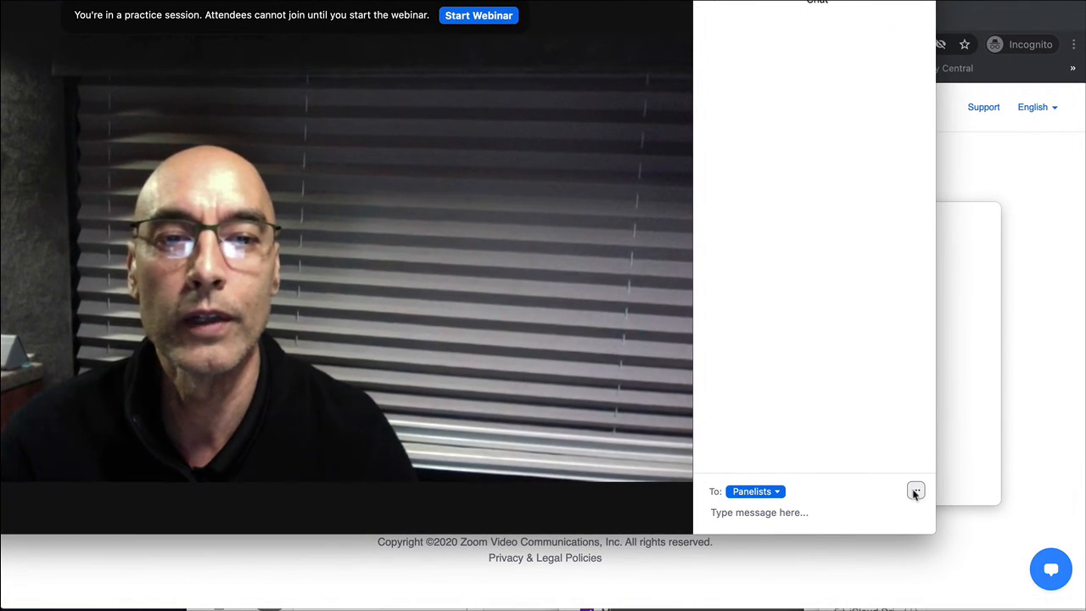
{"action": "left_click", "coordinate": [915, 492]}
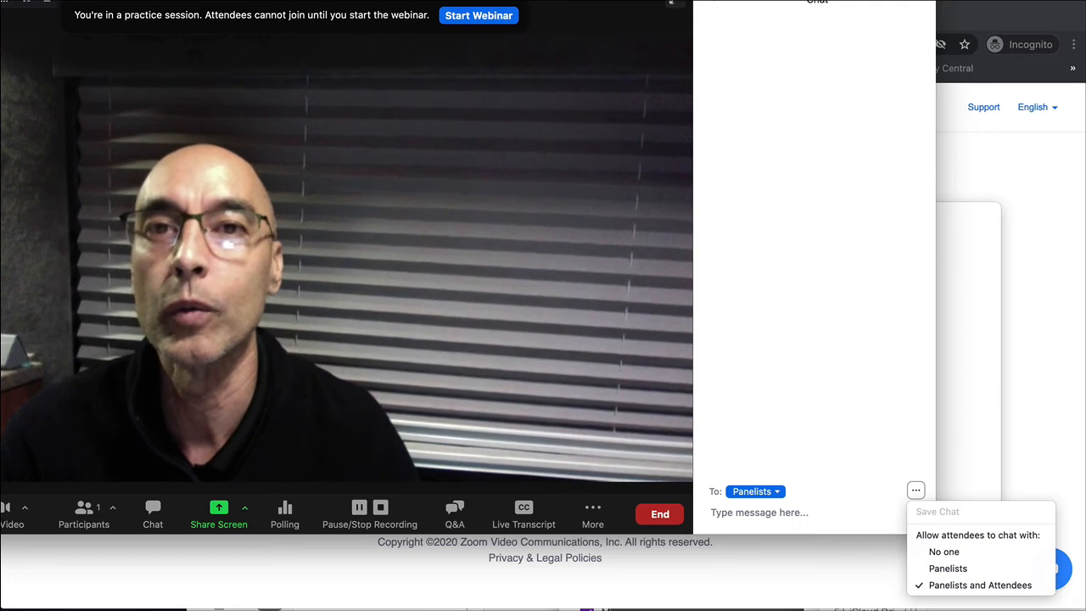
{"action": "left_click", "coordinate": [700, 1]}
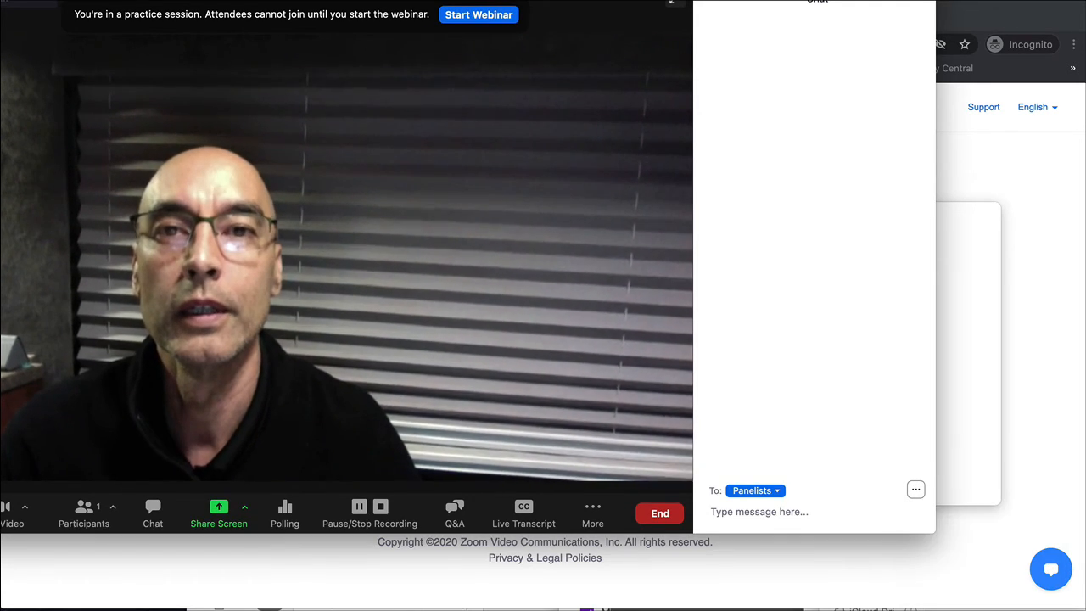
{"action": "left_click_drag", "start_coordinate": [700, 1], "coordinate": [839, 22]}
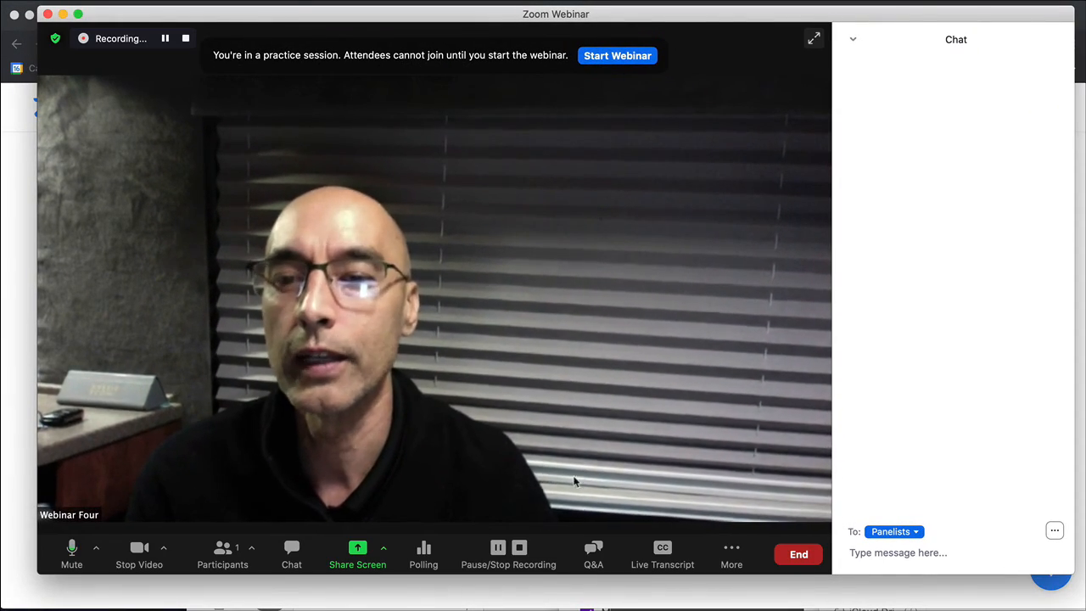
Step: Review the prepared poll, and check the open, answered and dismissed questions in the Q&A window
{"action": "left_click", "coordinate": [424, 551]}
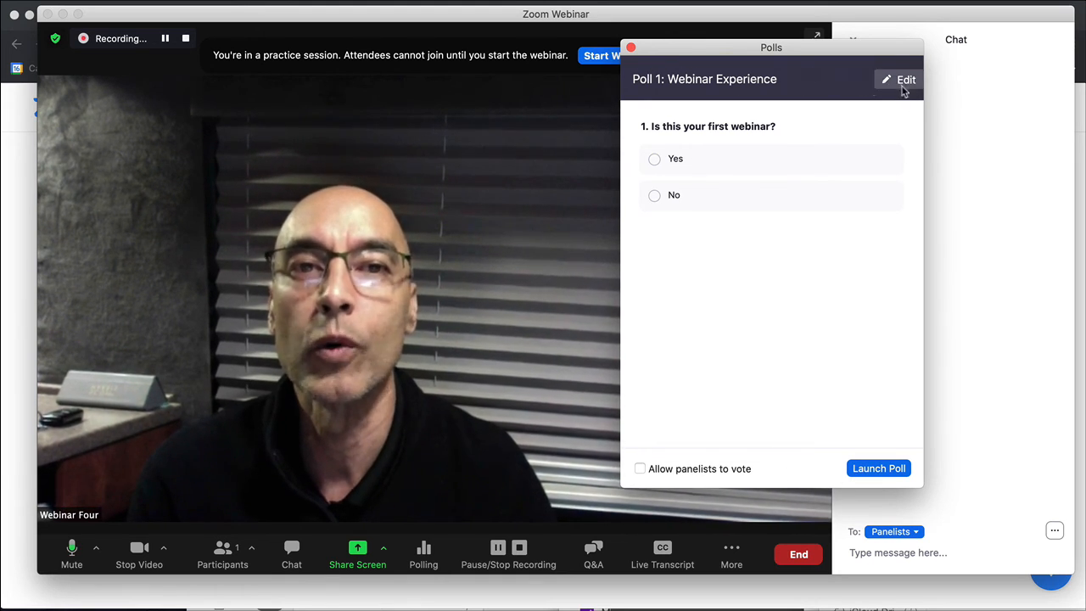
{"action": "left_click", "coordinate": [630, 48]}
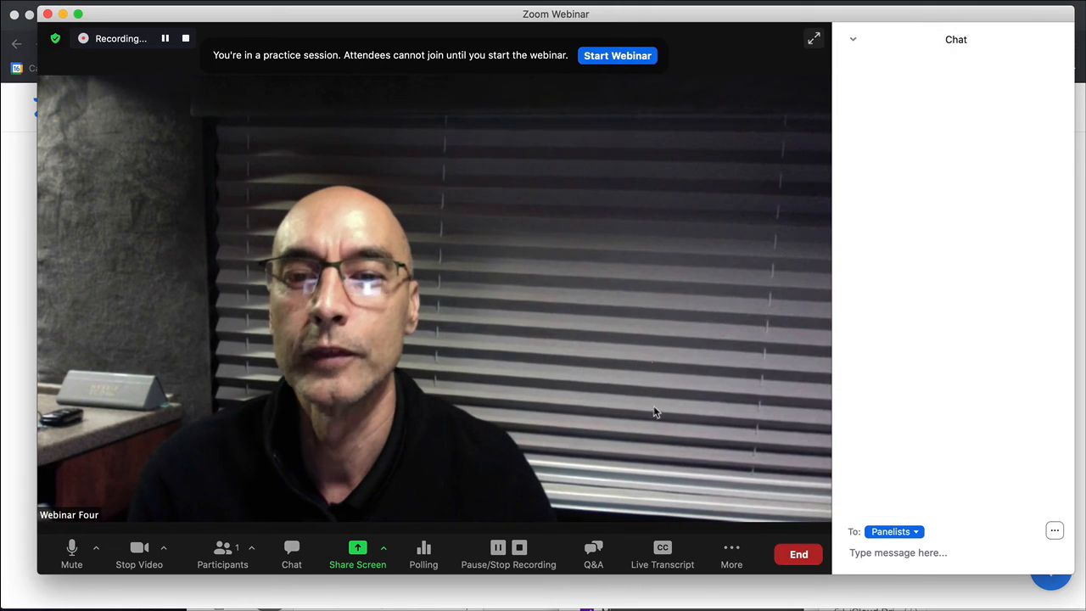
{"action": "left_click", "coordinate": [593, 551]}
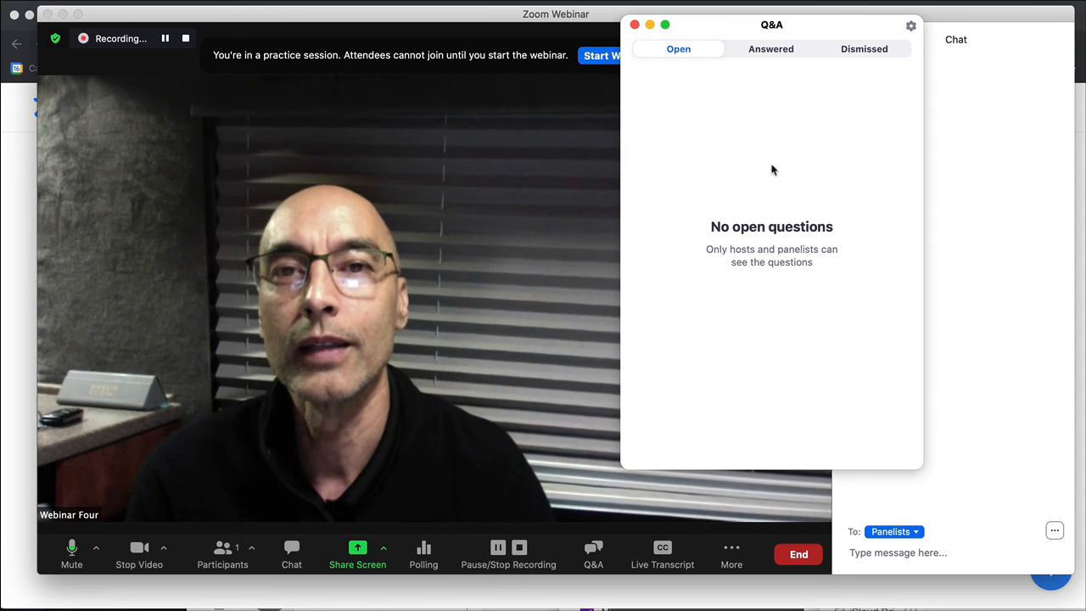
{"action": "left_click", "coordinate": [771, 49]}
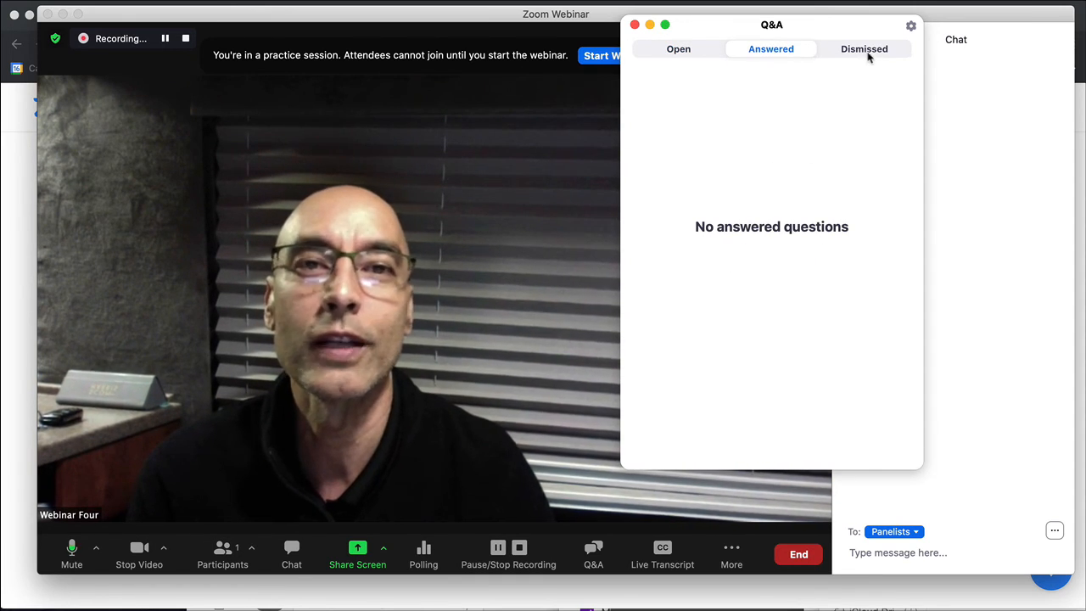
{"action": "left_click", "coordinate": [866, 49]}
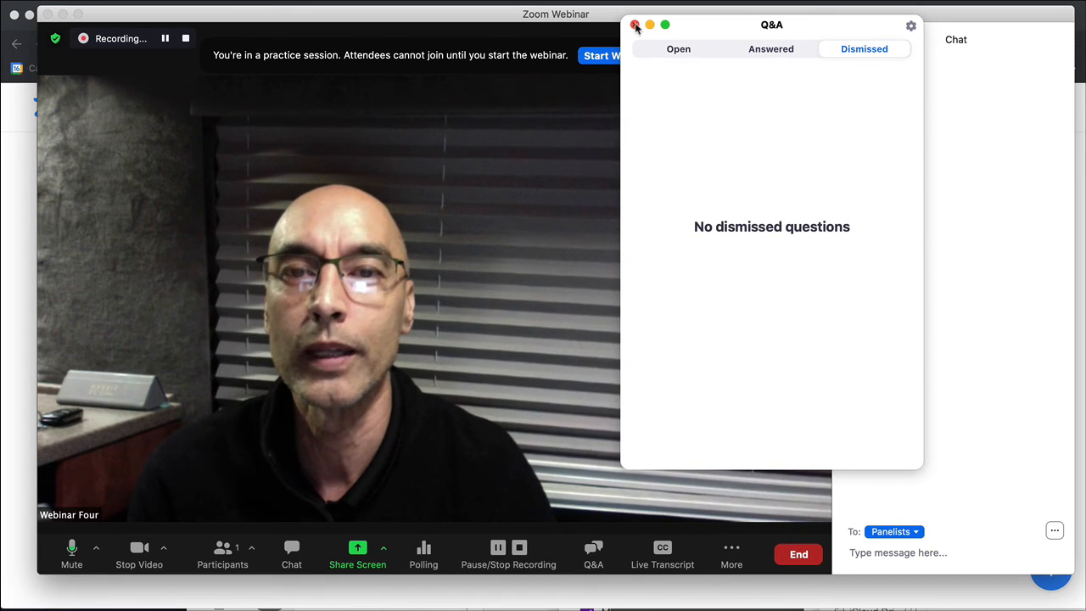
{"action": "left_click", "coordinate": [635, 26]}
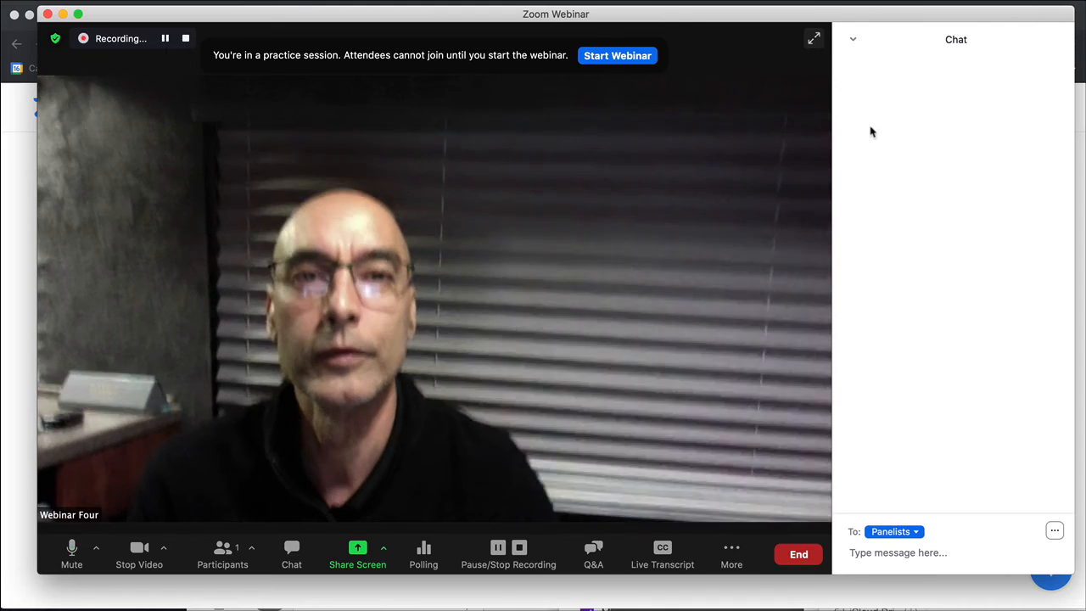
Step: Close the chat panel, reposition the webinar window and start the webinar for attendees
{"action": "left_click", "coordinate": [853, 40]}
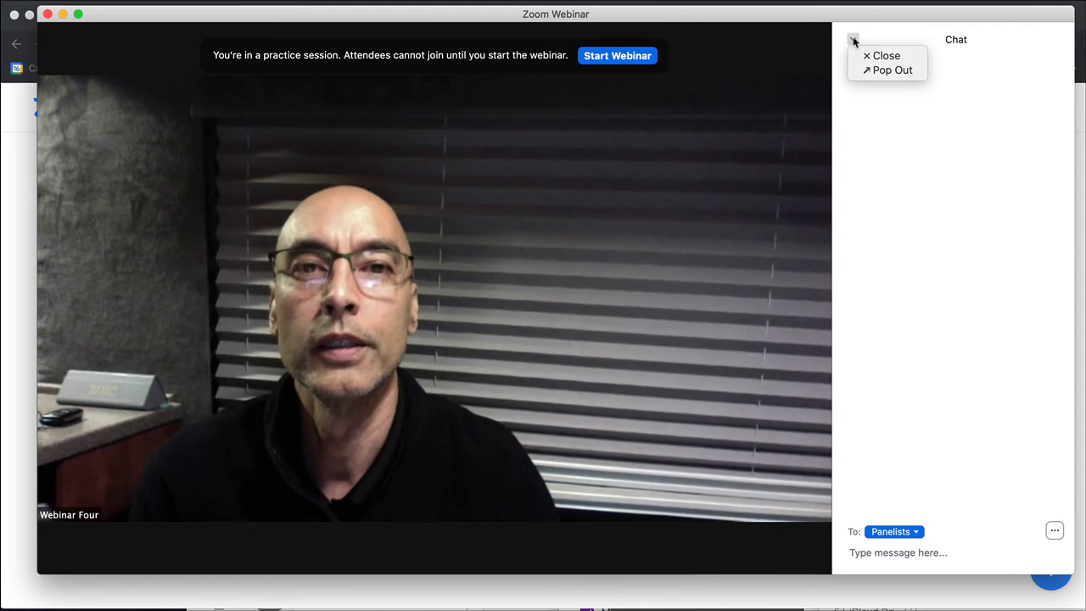
{"action": "left_click", "coordinate": [882, 55]}
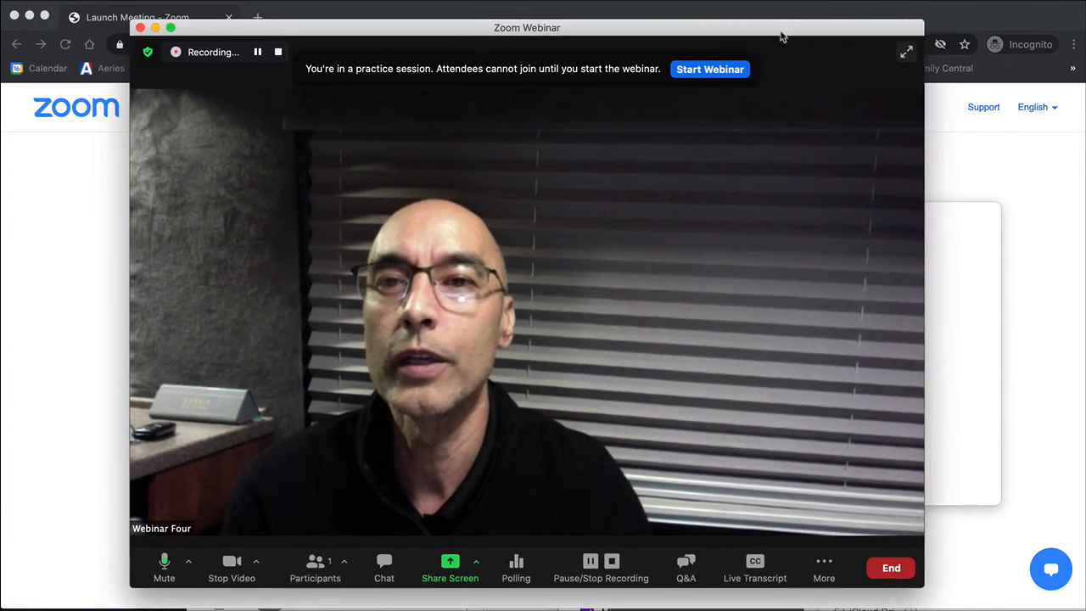
{"action": "left_click_drag", "start_coordinate": [781, 36], "coordinate": [812, 42]}
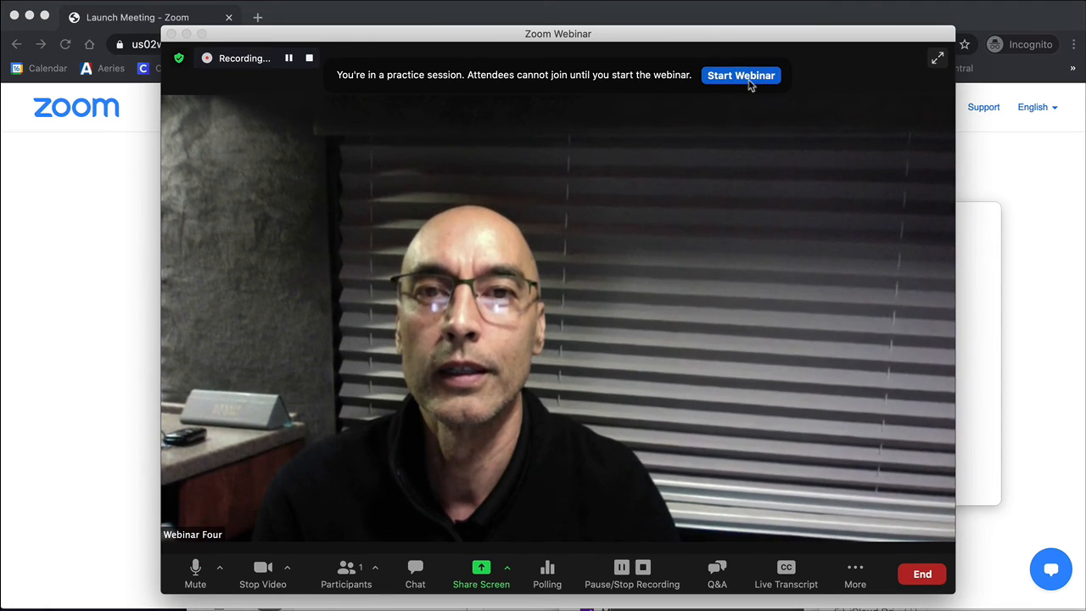
{"action": "left_click", "coordinate": [748, 80]}
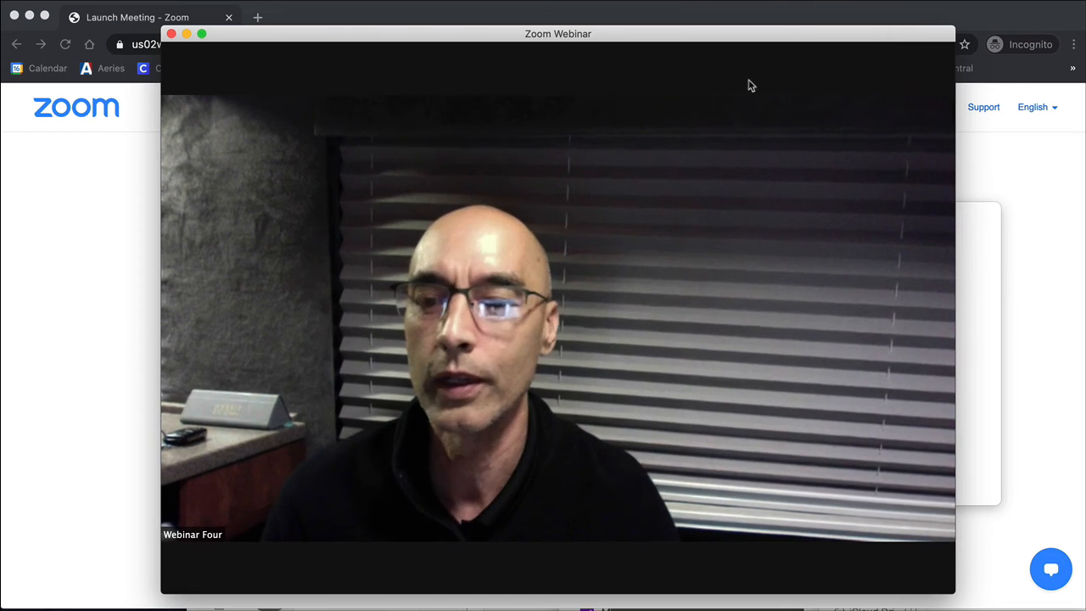
Step: Open the participants list, view its panelists and attendees, and show the controls available for the attendee
{"action": "mouse_move", "coordinate": [729, 43]}
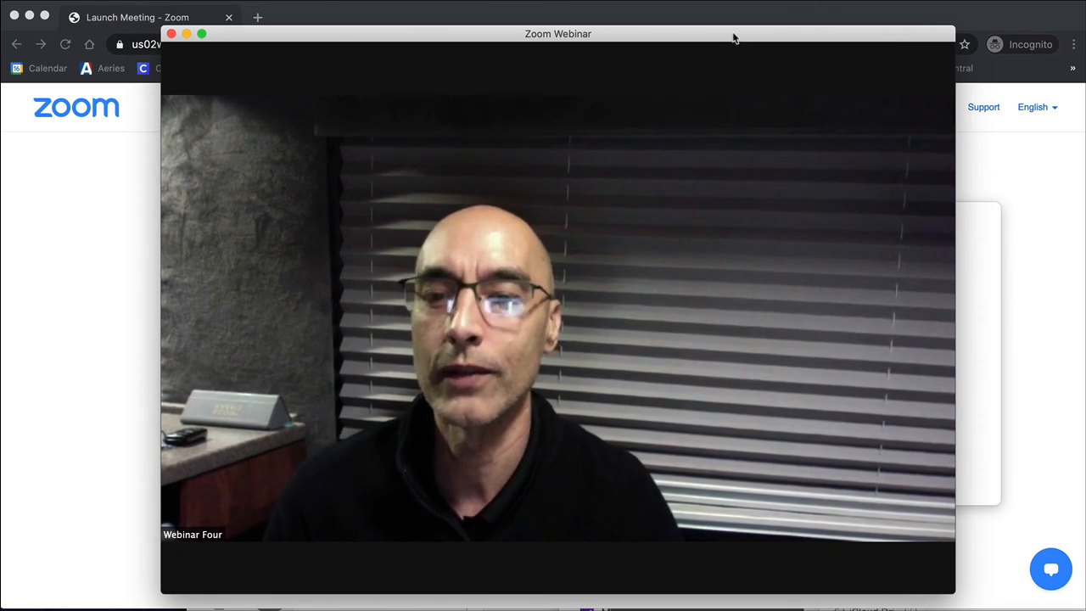
{"action": "mouse_move", "coordinate": [654, 543]}
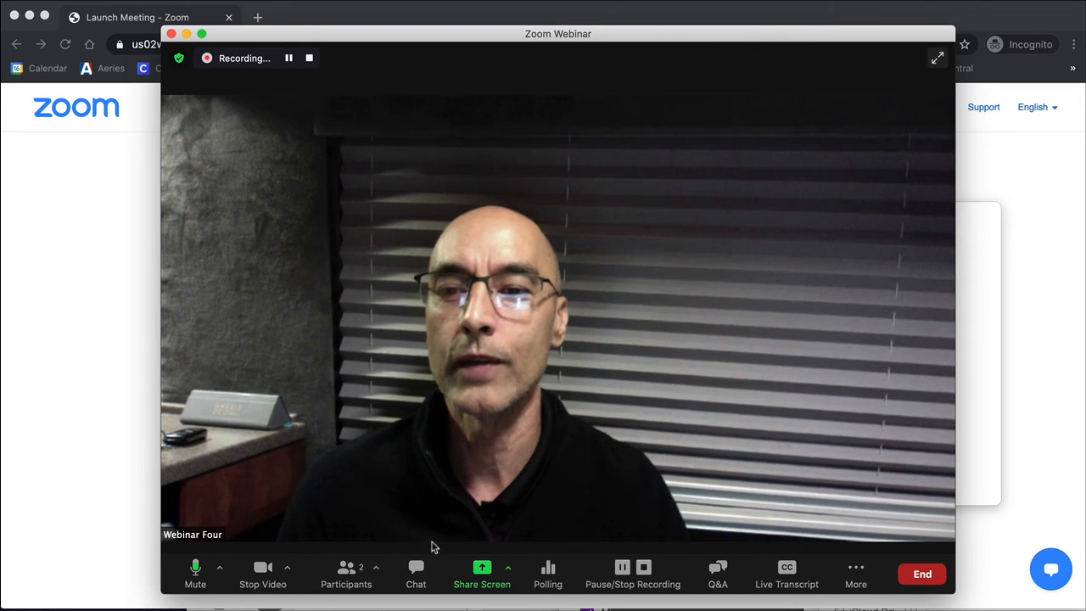
{"action": "left_click", "coordinate": [346, 573]}
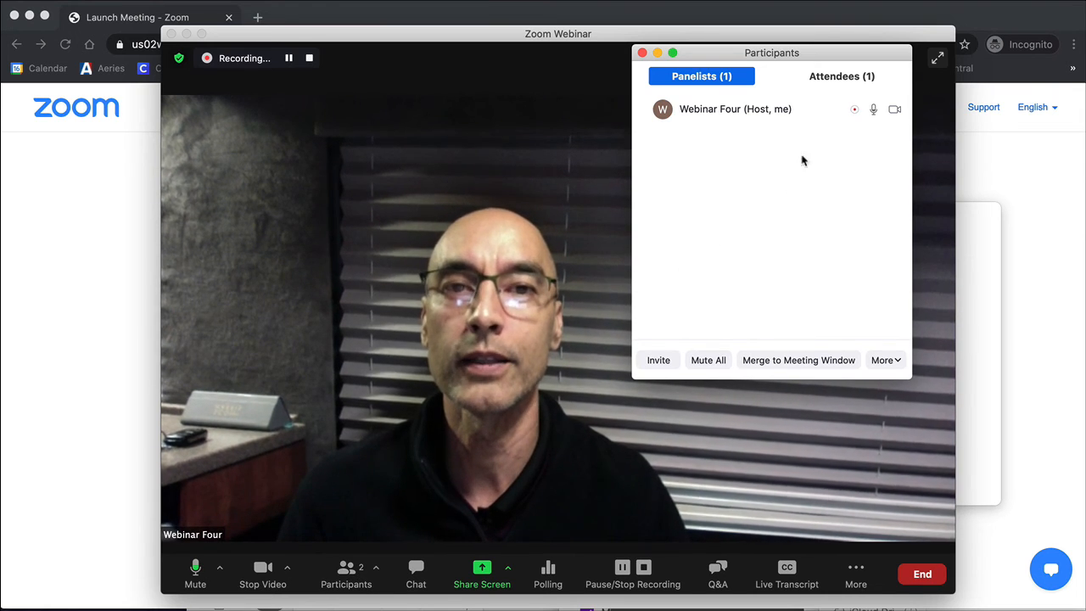
{"action": "mouse_move", "coordinate": [727, 100]}
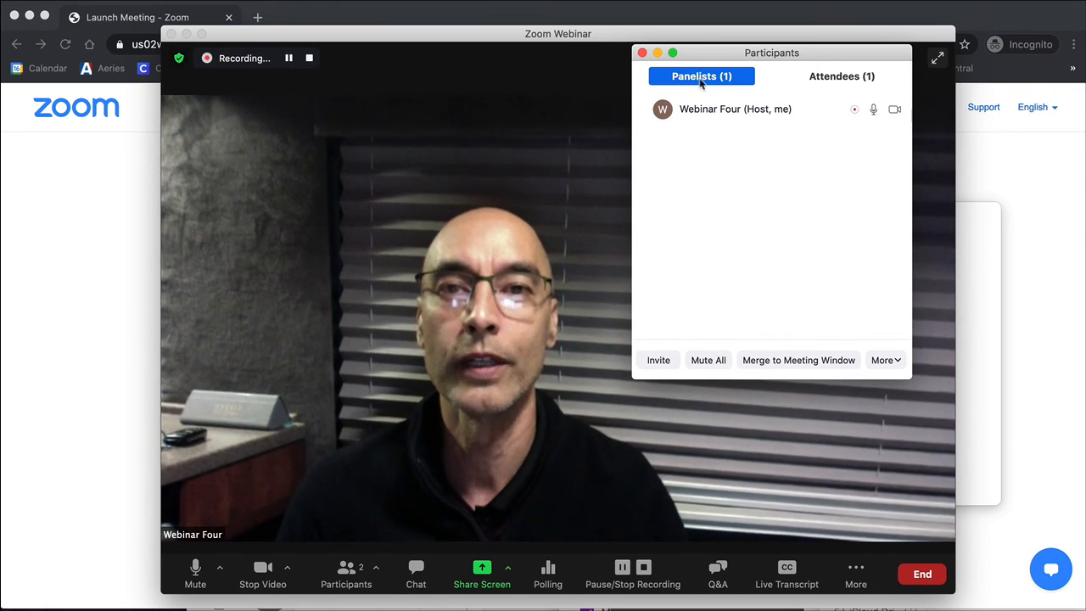
{"action": "left_click", "coordinate": [833, 80]}
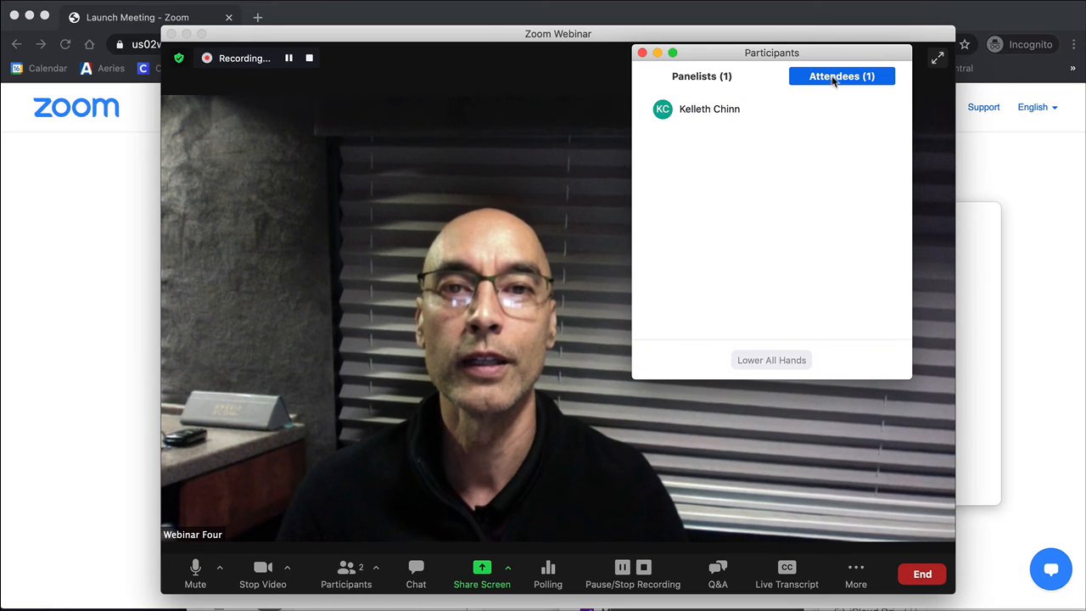
{"action": "mouse_move", "coordinate": [690, 124]}
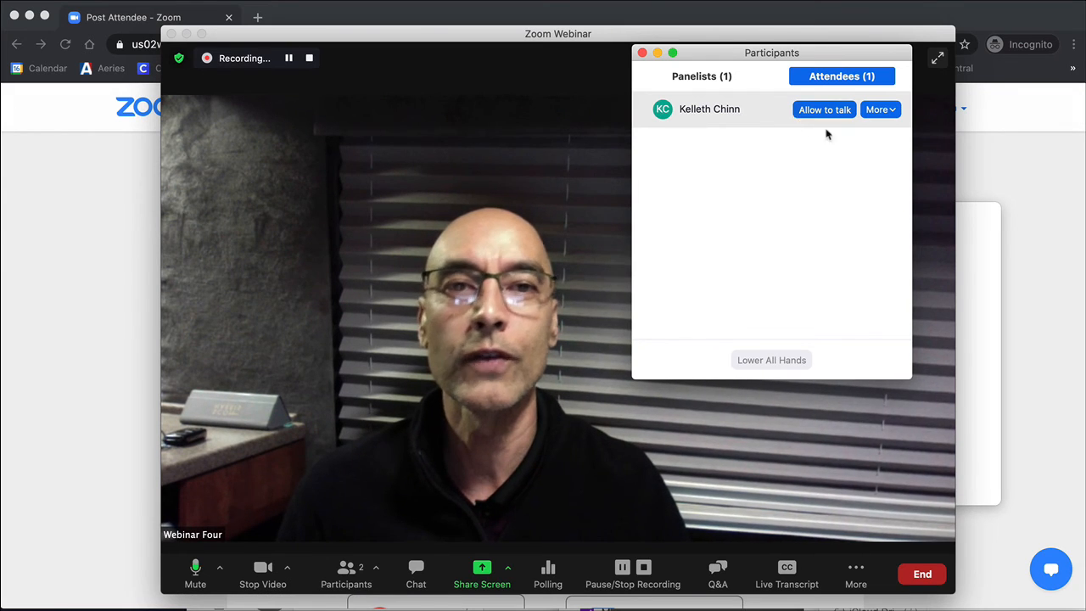
Step: View the additional options for managing the attendee, and close the participants list
{"action": "left_click", "coordinate": [894, 113]}
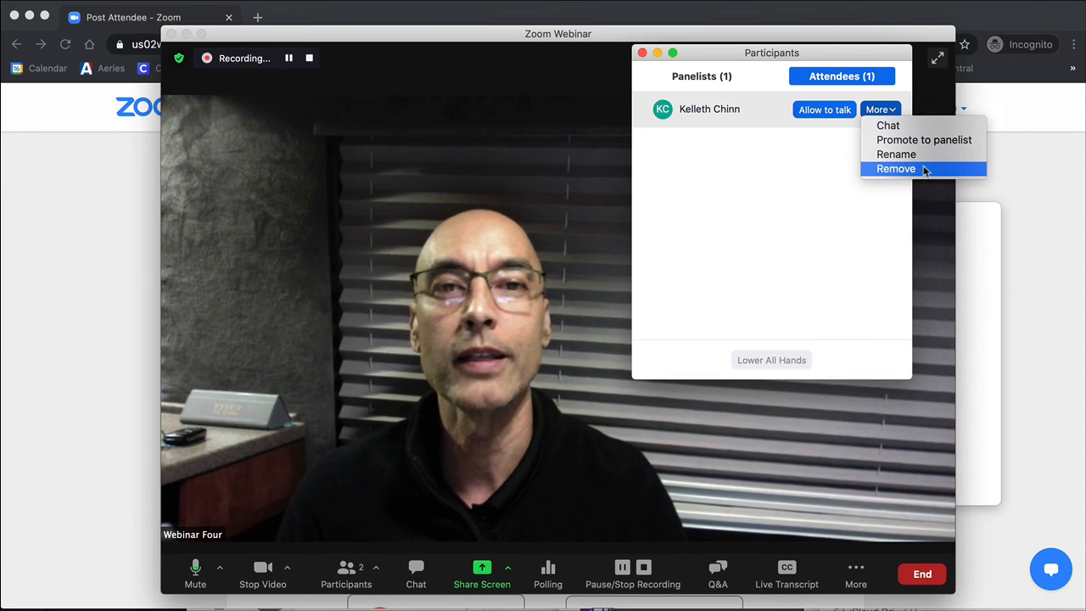
{"action": "left_click", "coordinate": [777, 166]}
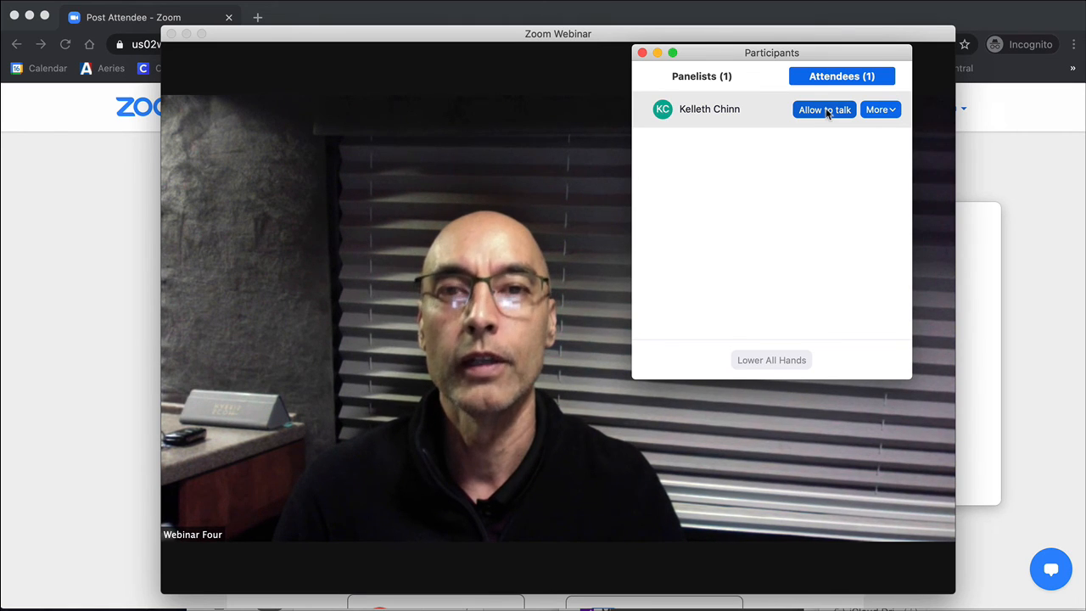
{"action": "left_click", "coordinate": [642, 53]}
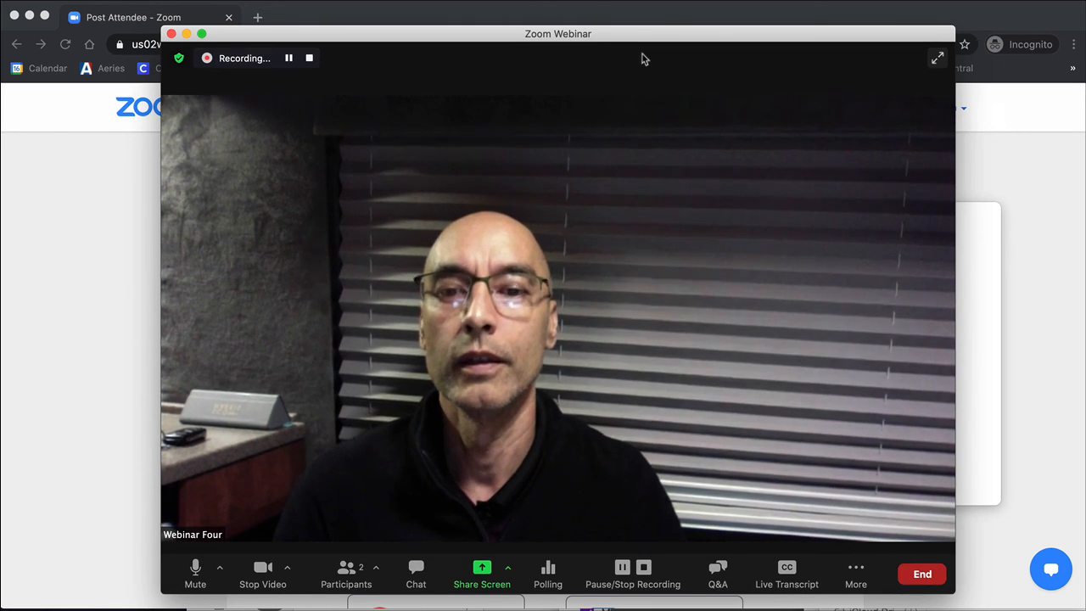
Step: Launch the Webinar Experience poll for the attendees, keep its window fully in view, and end the poll once the vote is in
{"action": "left_click", "coordinate": [550, 575]}
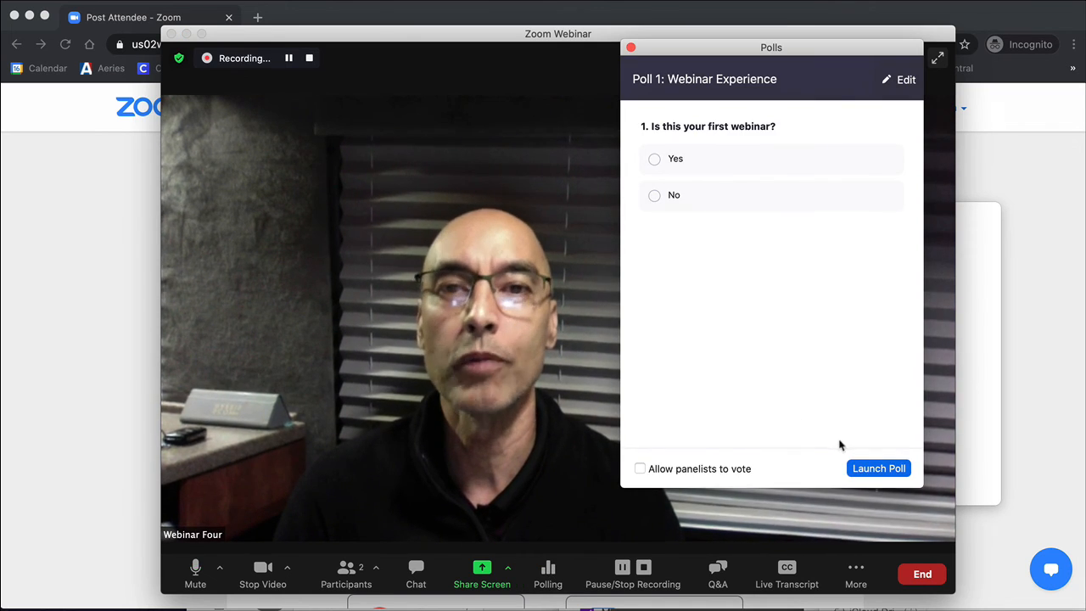
{"action": "left_click", "coordinate": [865, 468]}
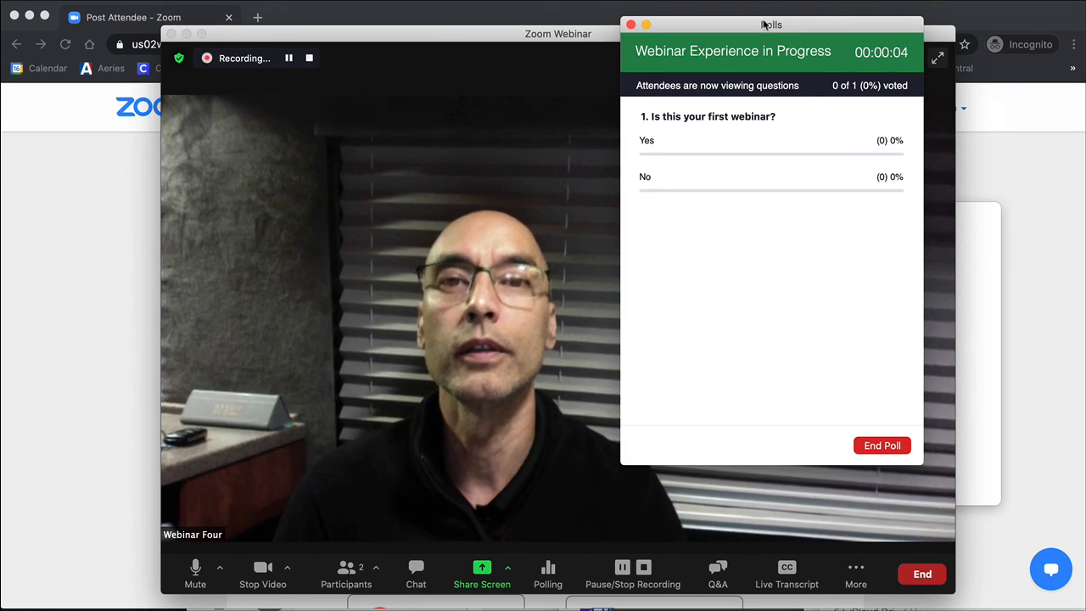
{"action": "left_click_drag", "start_coordinate": [763, 25], "coordinate": [751, 55]}
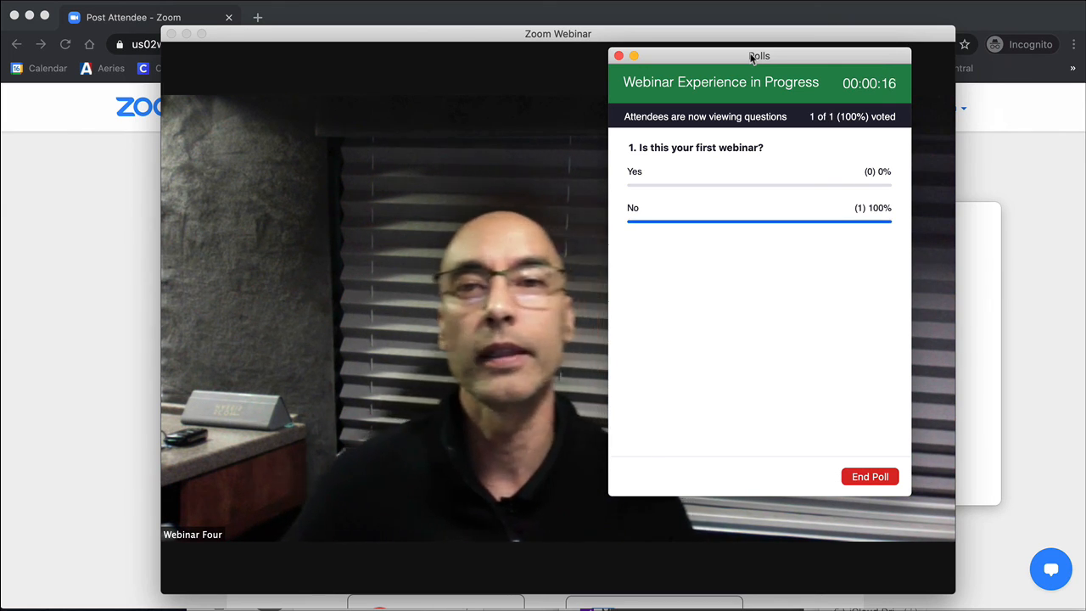
{"action": "left_click", "coordinate": [866, 477]}
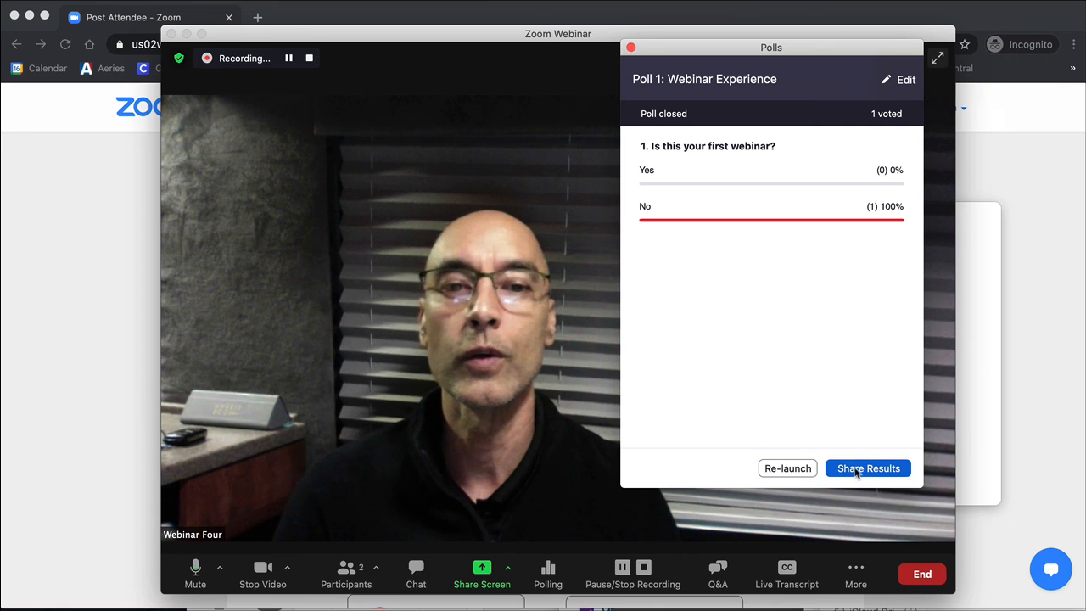
Step: Share the Webinar Experience poll results with the attendees, stop sharing them and close the poll window
{"action": "left_click", "coordinate": [857, 472]}
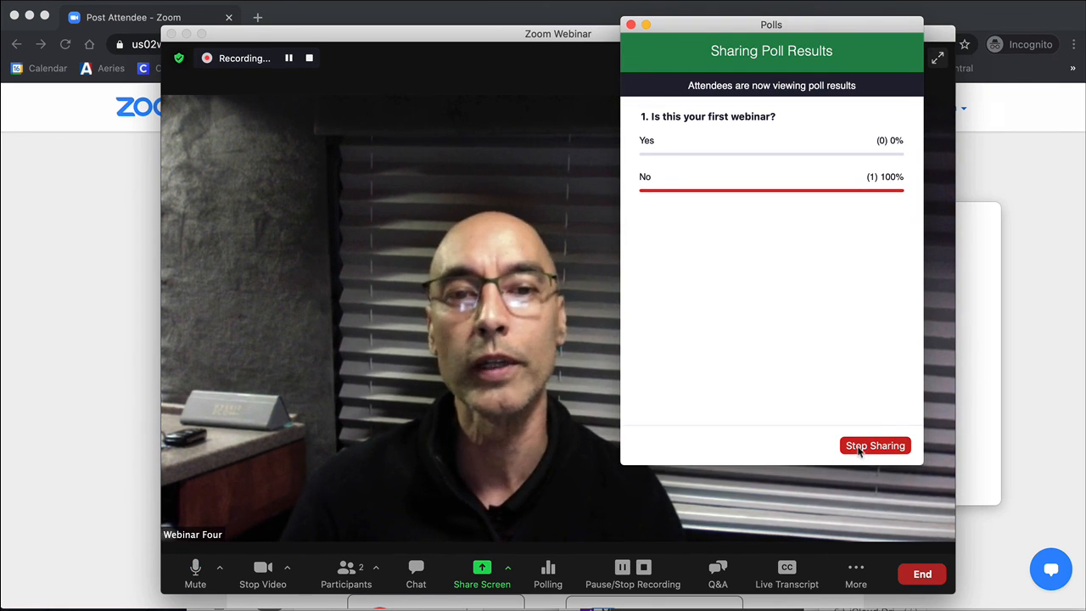
{"action": "left_click", "coordinate": [859, 447]}
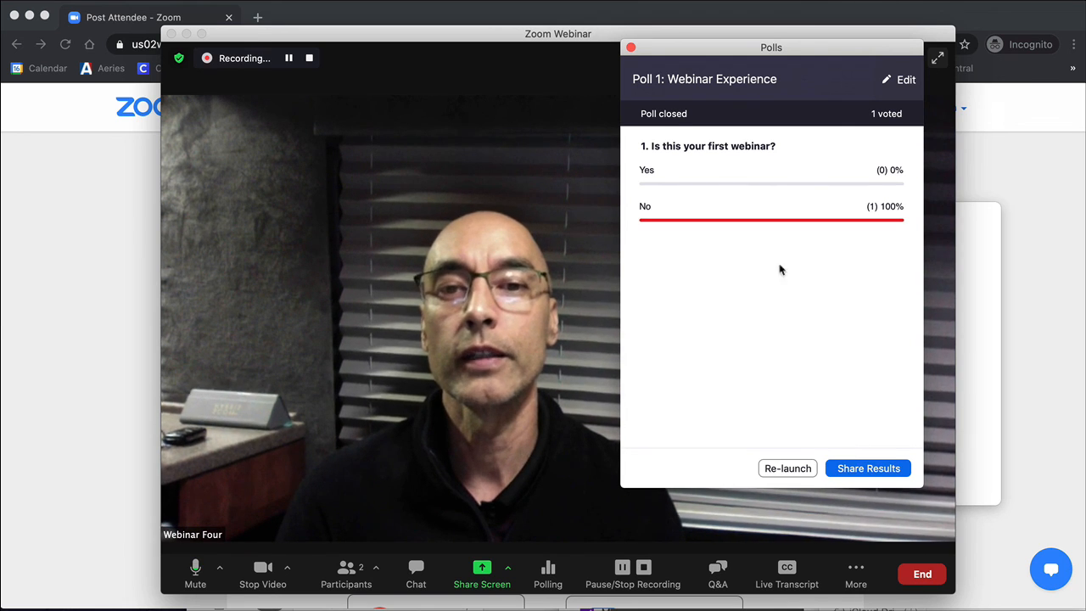
{"action": "left_click", "coordinate": [631, 48]}
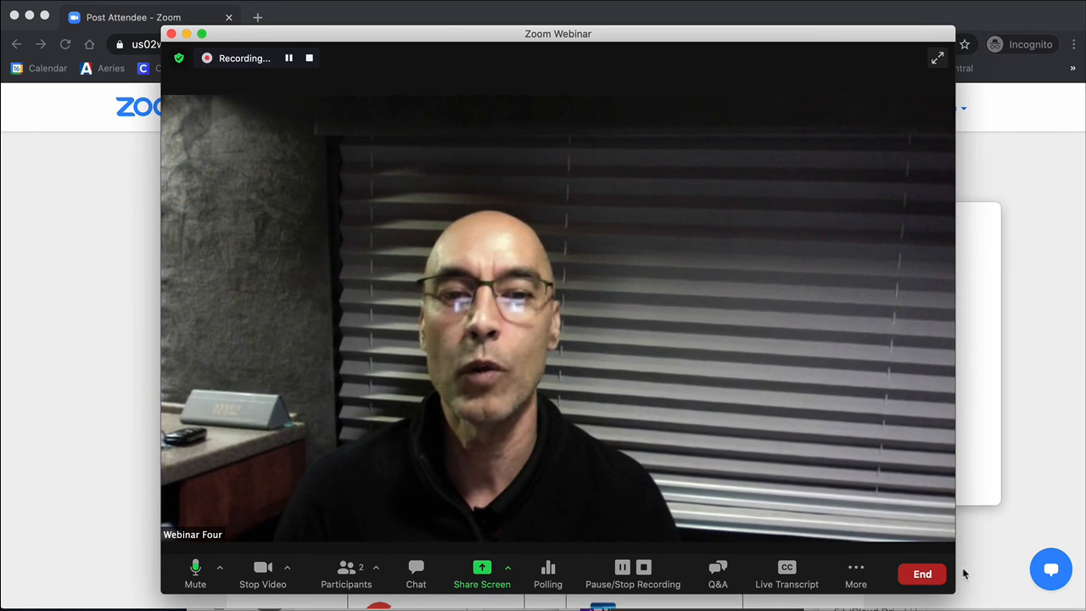
Step: Bring up the choices for ending or leaving the webinar
{"action": "left_click", "coordinate": [921, 574]}
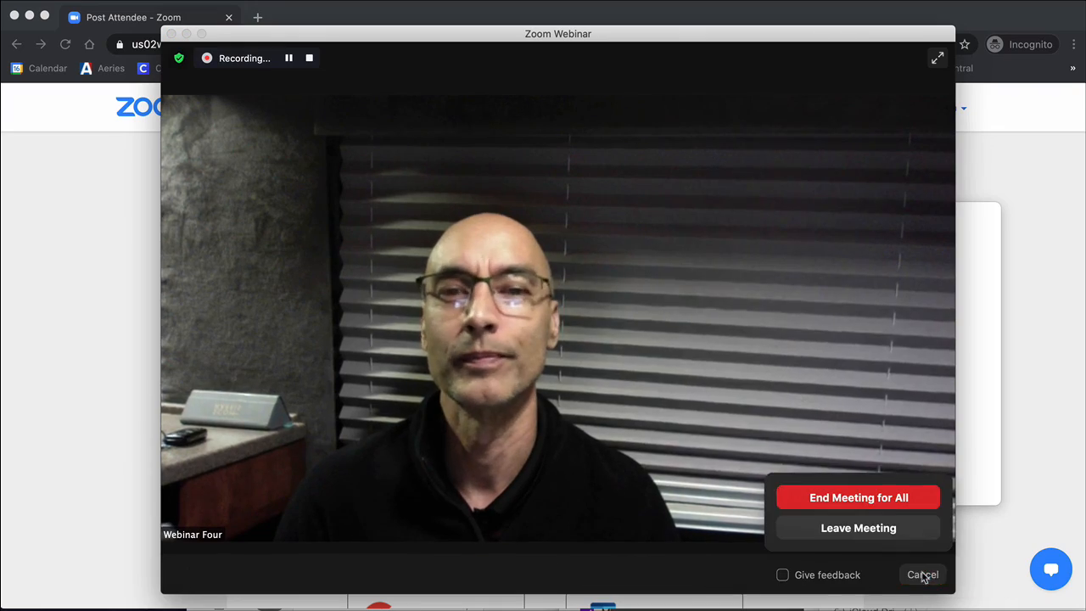